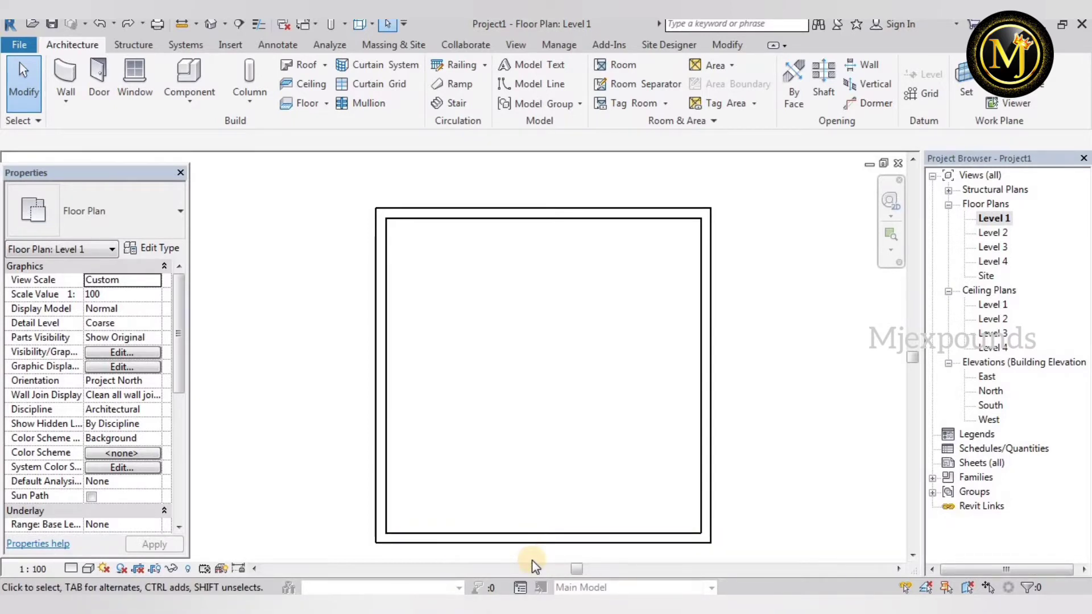
- Inspect the square room in the default 3D view
{"action": "scroll", "coordinate": [568, 548], "scroll_direction": "down", "scroll_amount": 1}
{"action": "scroll", "coordinate": [479, 516], "scroll_direction": "up", "scroll_amount": 2}
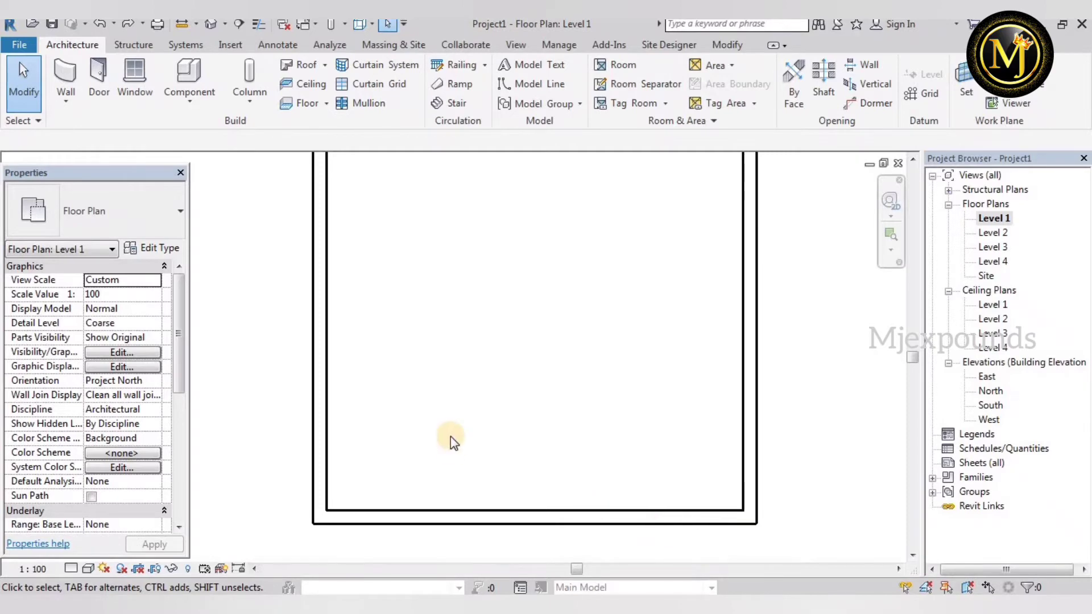
{"action": "scroll", "coordinate": [450, 435], "scroll_direction": "down", "scroll_amount": 3}
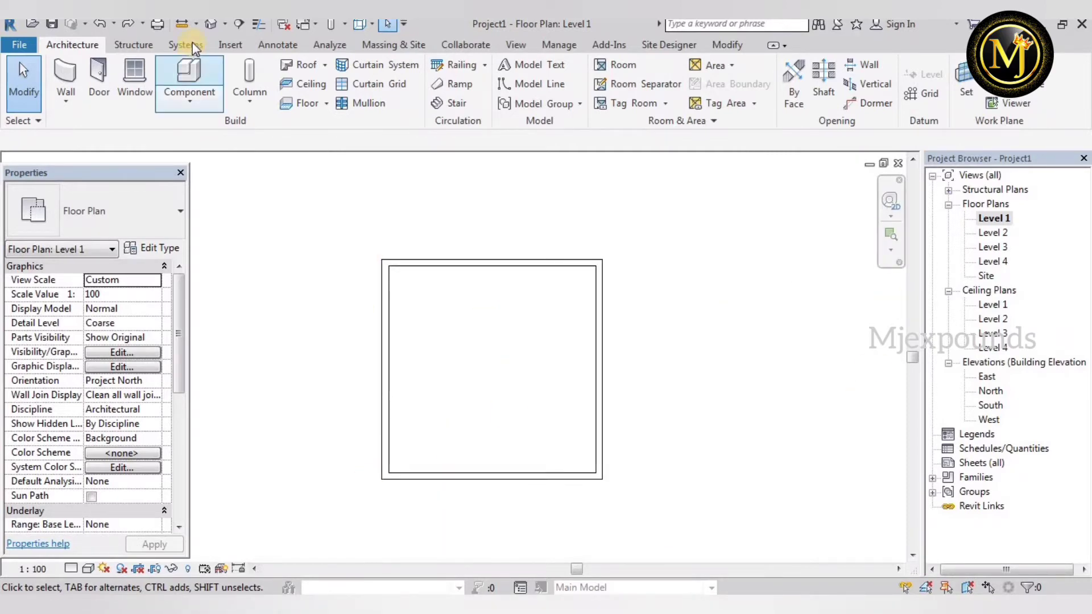
{"action": "left_click", "coordinate": [209, 24]}
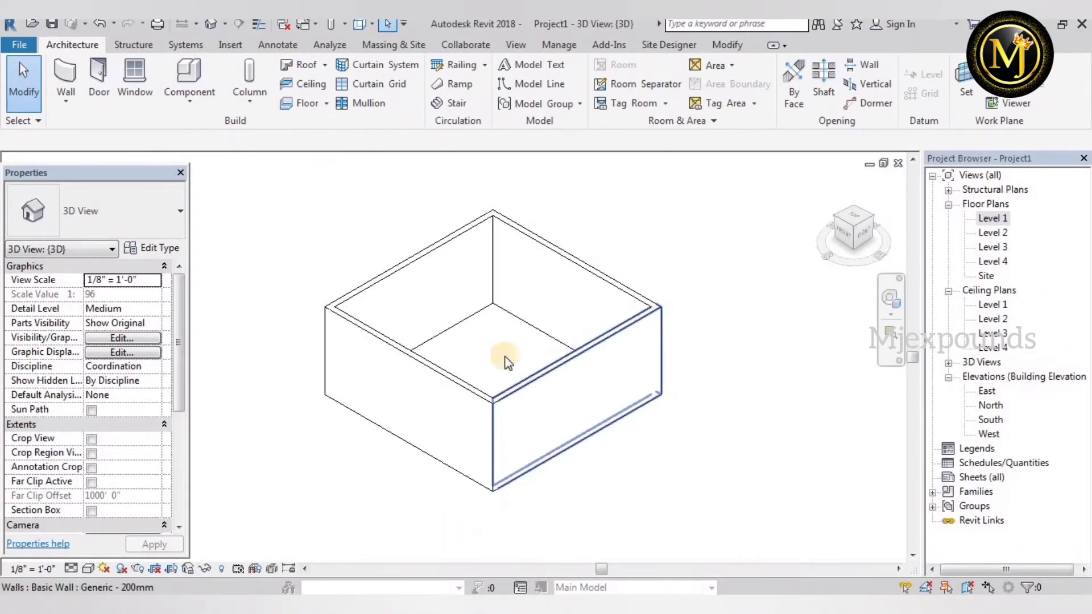
{"action": "scroll", "coordinate": [375, 347], "scroll_direction": "up", "scroll_amount": 2}
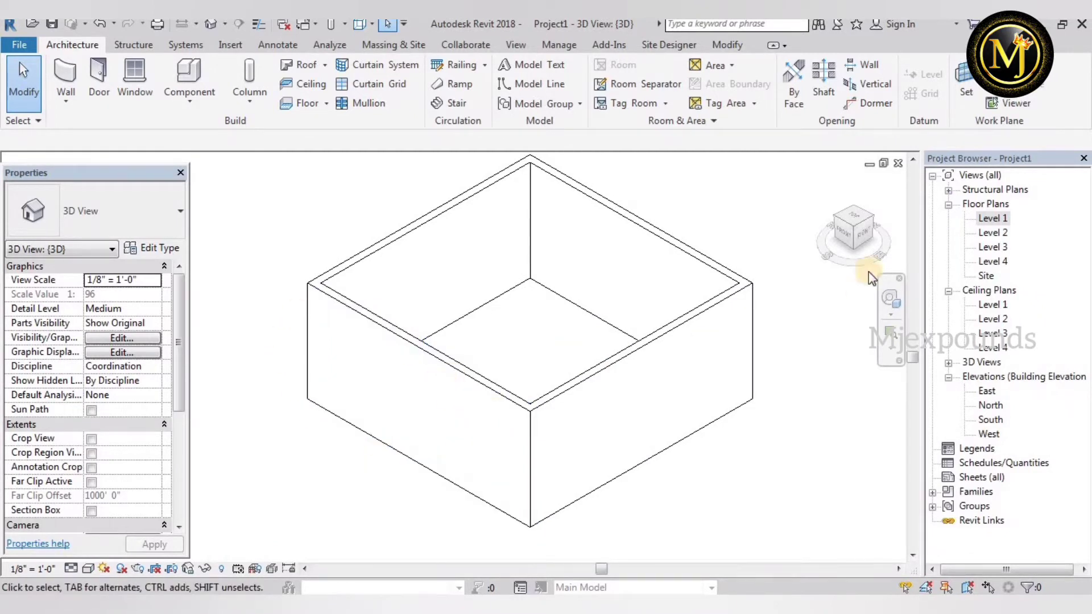
- Return to the Level 1 floor plan
{"action": "double_click", "coordinate": [993, 219]}
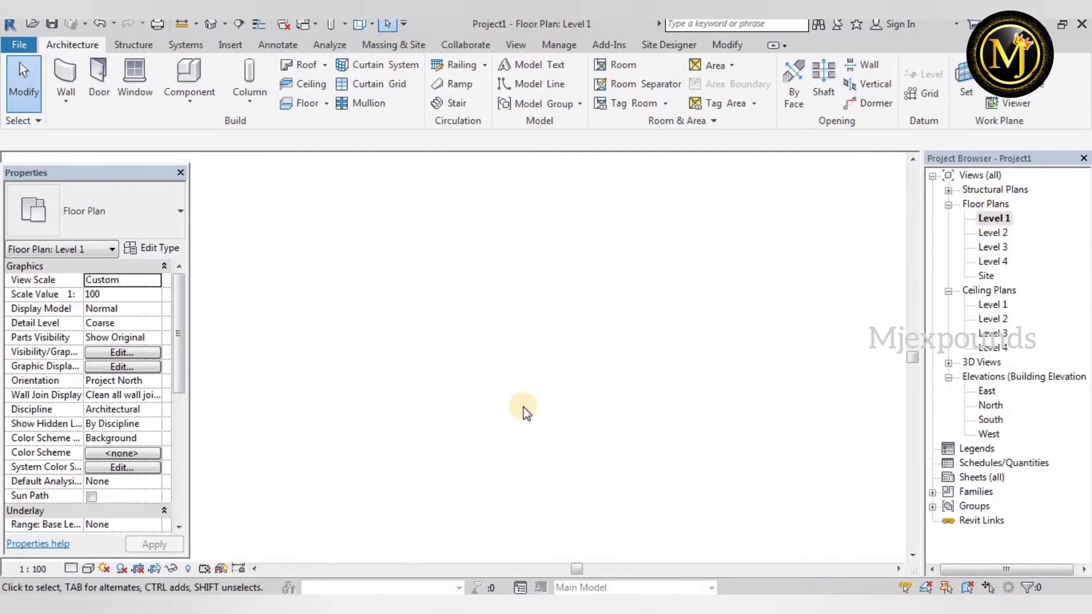
{"action": "scroll", "coordinate": [519, 434], "scroll_direction": "up", "scroll_amount": 1}
{"action": "scroll", "coordinate": [481, 458], "scroll_direction": "up", "scroll_amount": 1}
{"action": "scroll", "coordinate": [490, 453], "scroll_direction": "up", "scroll_amount": 2}
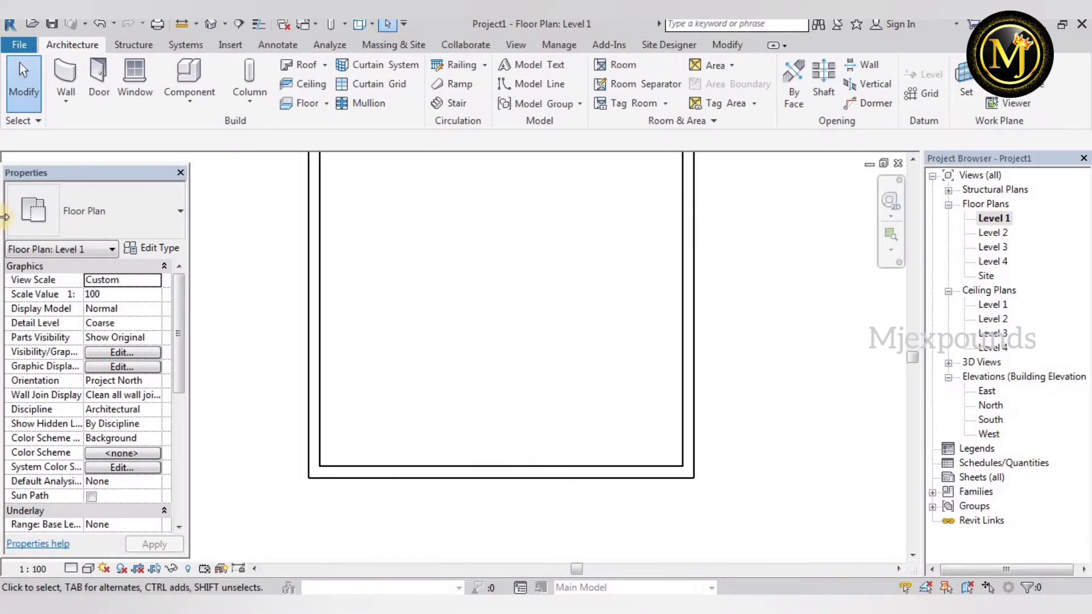
- Start an architectural wall and browse the wall types list, including curtain walls
{"action": "left_click", "coordinate": [63, 105]}
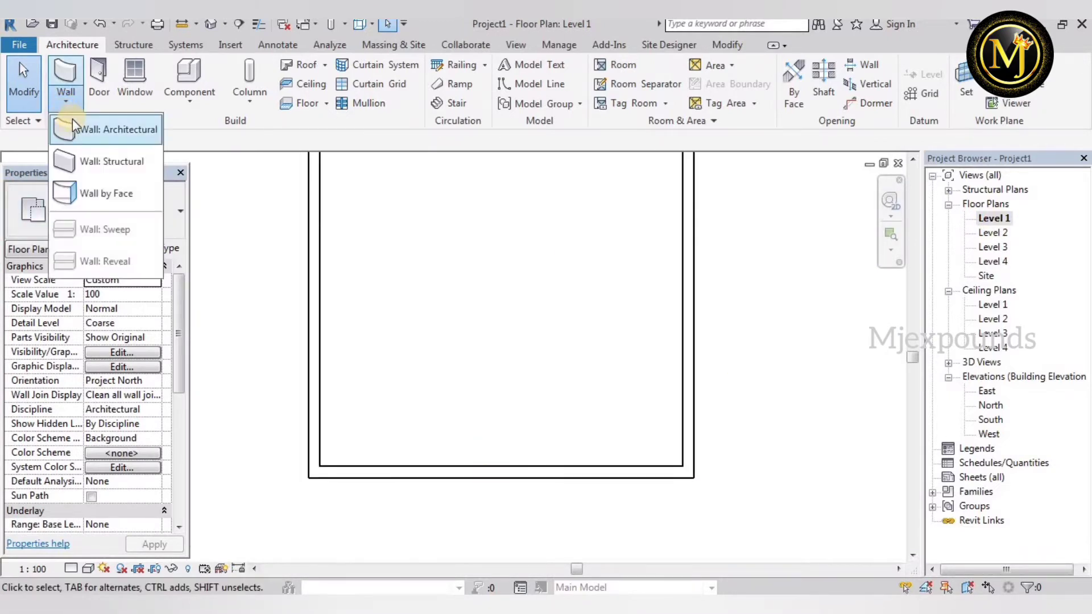
{"action": "left_click", "coordinate": [77, 128]}
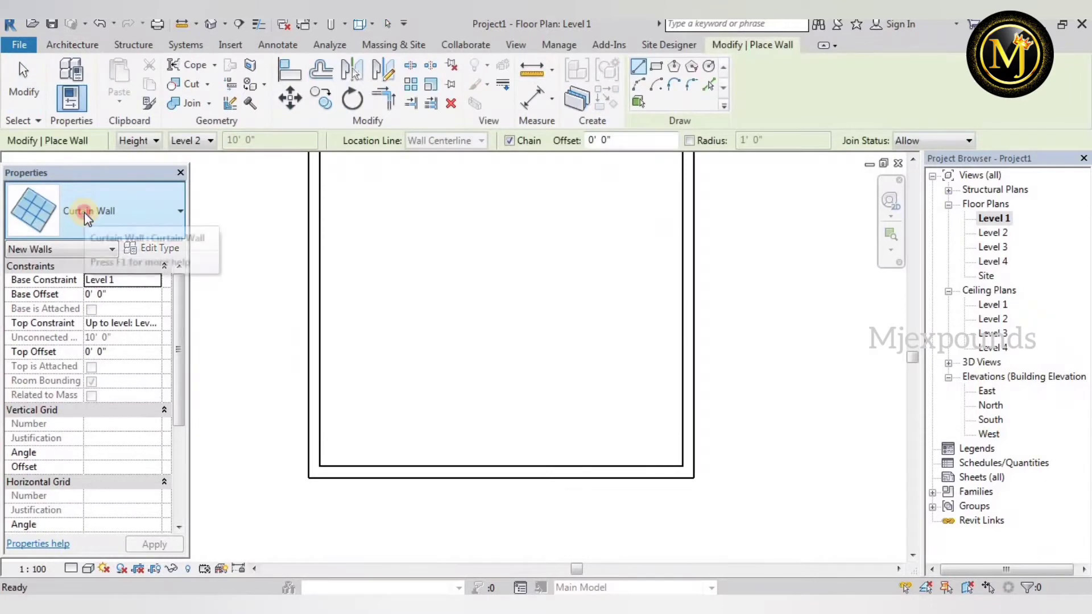
{"action": "left_click", "coordinate": [84, 213]}
{"action": "scroll", "coordinate": [66, 324], "scroll_direction": "up", "scroll_amount": 3}
{"action": "scroll", "coordinate": [64, 307], "scroll_direction": "up", "scroll_amount": 2}
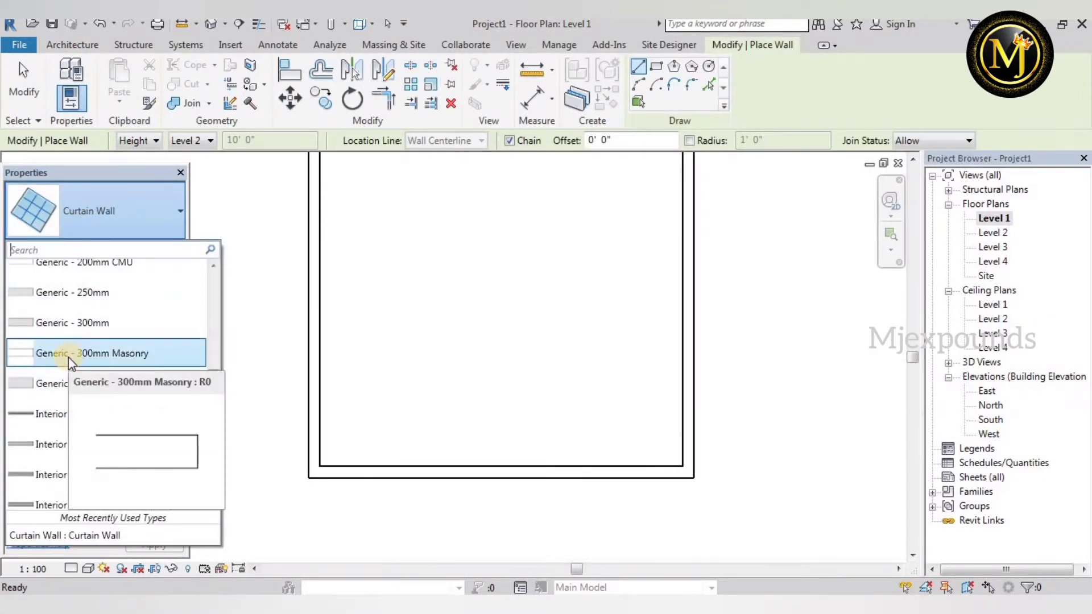
{"action": "scroll", "coordinate": [68, 357], "scroll_direction": "down", "scroll_amount": 2}
{"action": "scroll", "coordinate": [69, 364], "scroll_direction": "down", "scroll_amount": 1}
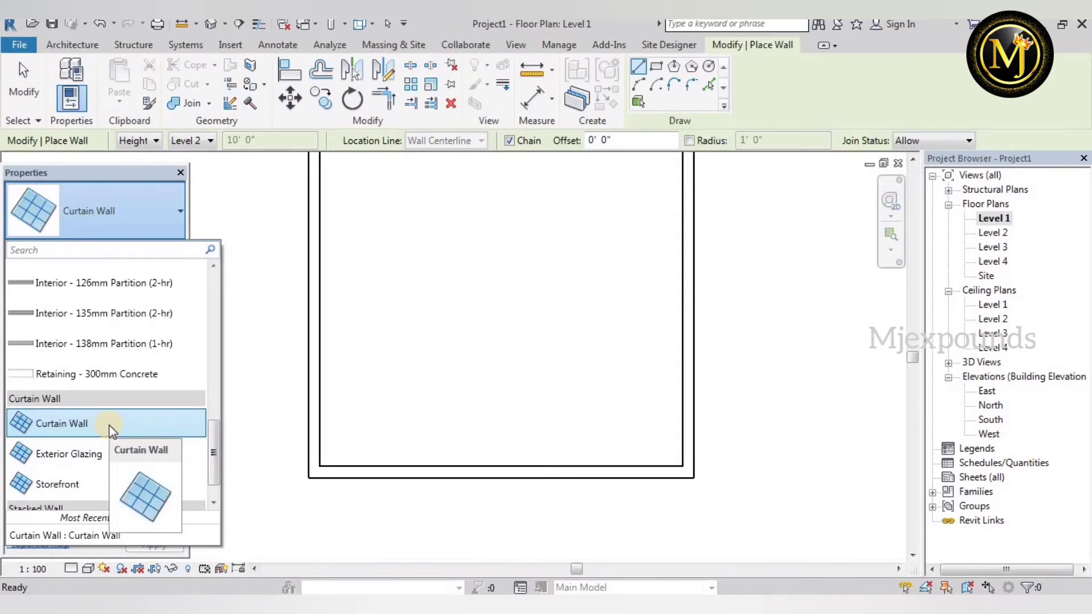
- Draw a Curtain Wall segment along the inside of the south wall, then end wall placement
{"action": "left_click", "coordinate": [111, 431]}
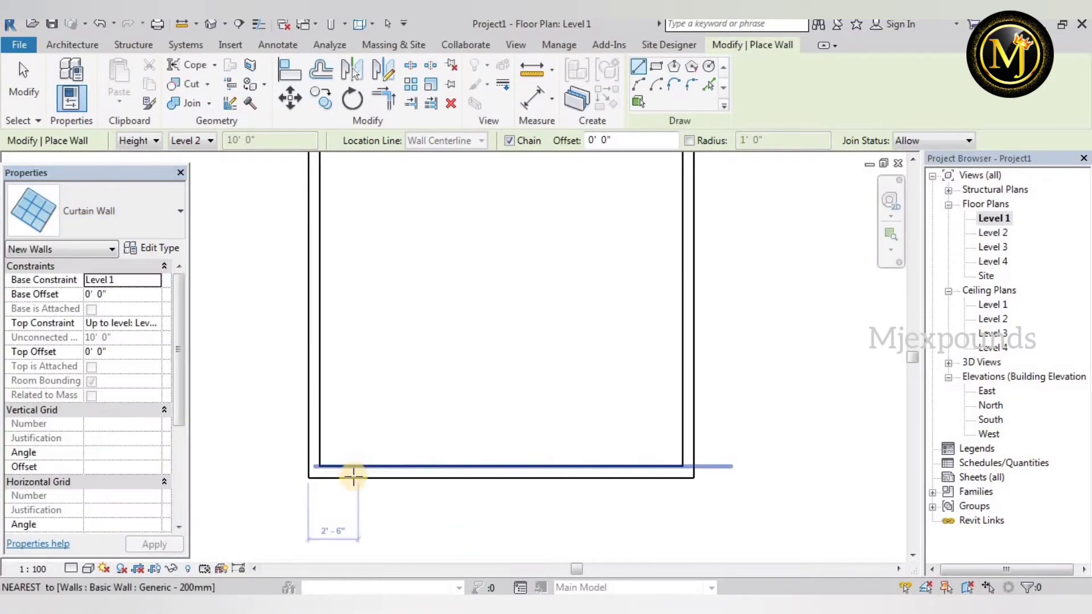
{"action": "scroll", "coordinate": [370, 473], "scroll_direction": "up", "scroll_amount": 2}
{"action": "left_click", "coordinate": [384, 472]}
{"action": "scroll", "coordinate": [390, 474], "scroll_direction": "down", "scroll_amount": 2}
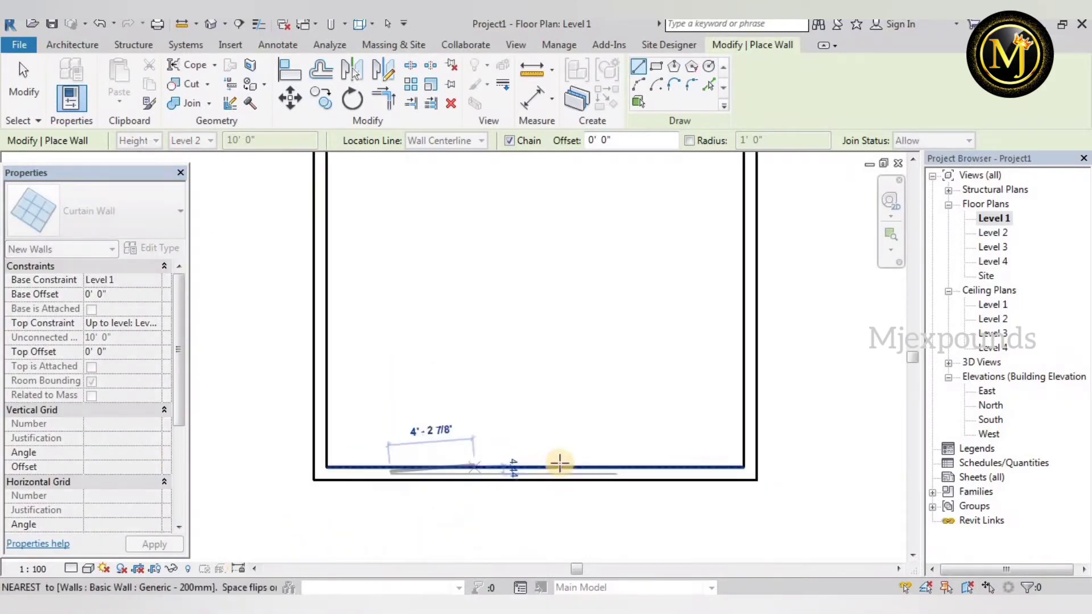
{"action": "scroll", "coordinate": [655, 471], "scroll_direction": "up", "scroll_amount": 1}
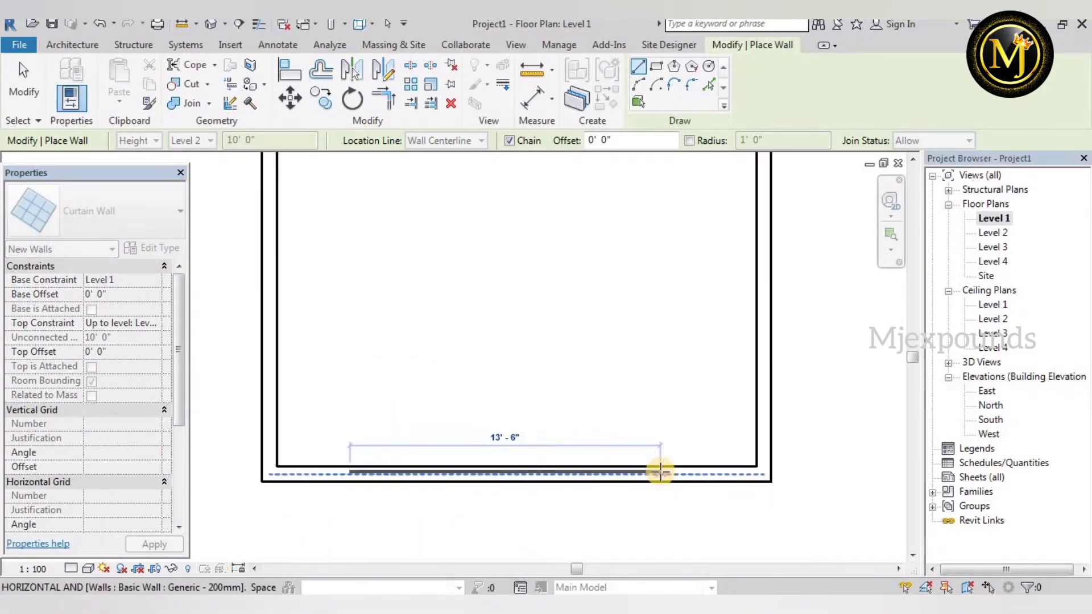
{"action": "left_click", "coordinate": [626, 471]}
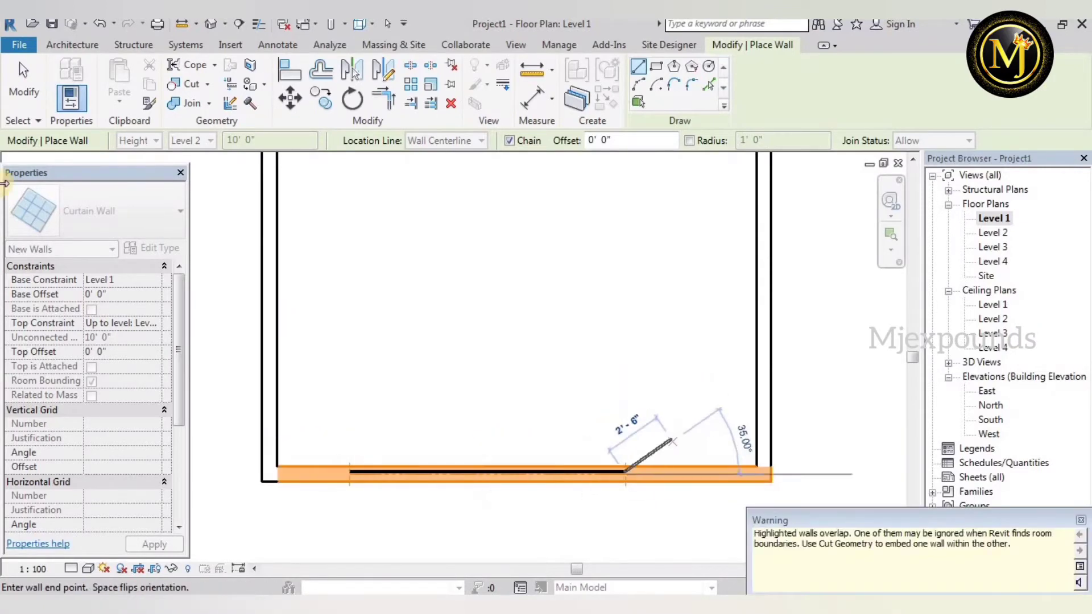
{"action": "left_click", "coordinate": [23, 76]}
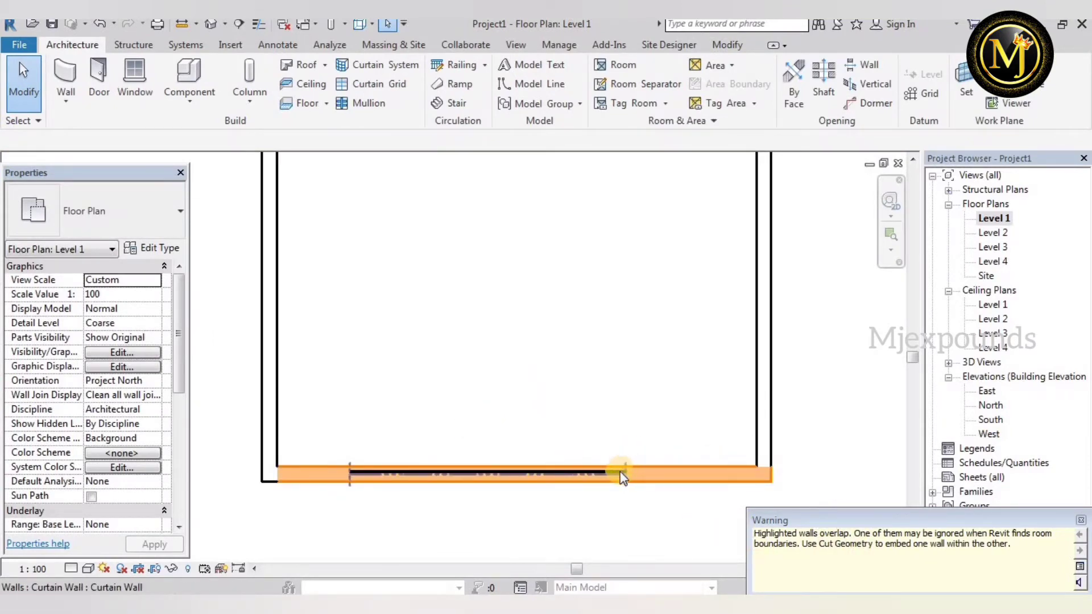
- Dismiss the overlap warning and check the curtain wall in the 3D view
{"action": "left_click", "coordinate": [573, 510]}
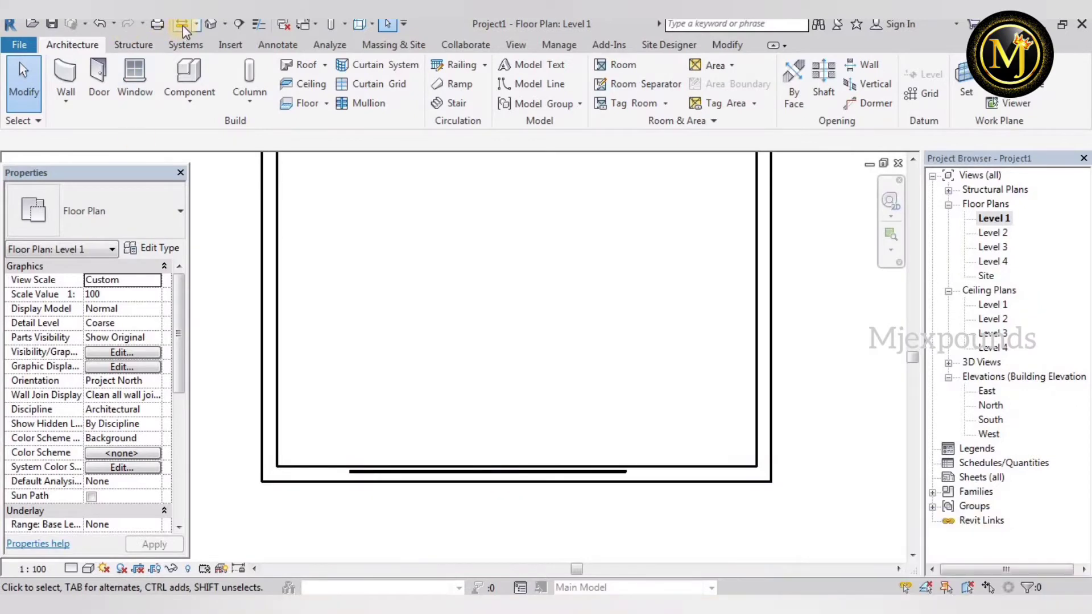
{"action": "left_click", "coordinate": [211, 22]}
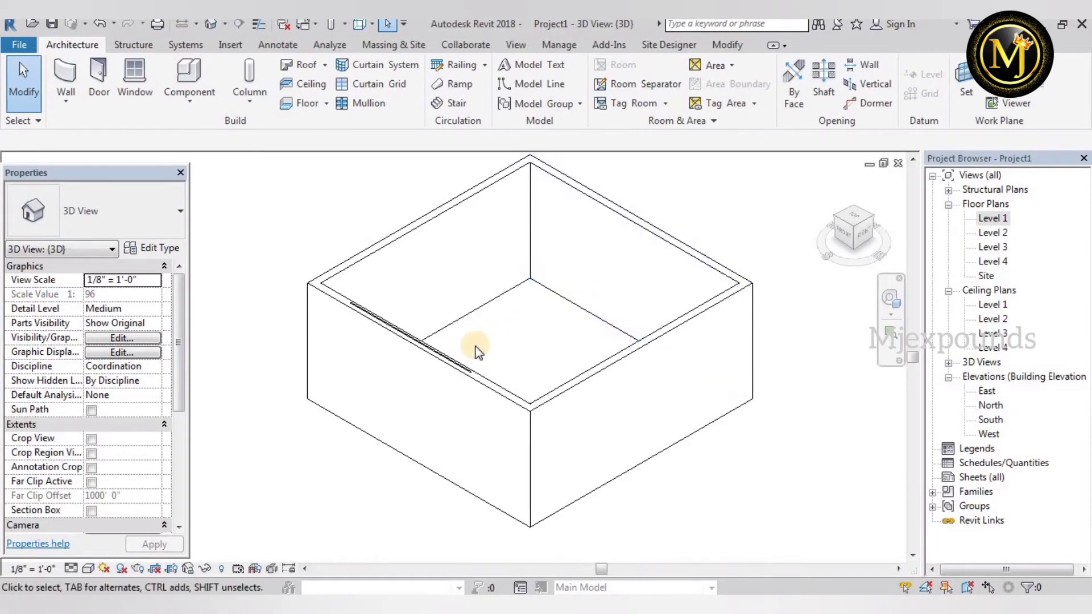
{"action": "scroll", "coordinate": [459, 396], "scroll_direction": "up", "scroll_amount": 4}
{"action": "scroll", "coordinate": [459, 396], "scroll_direction": "up", "scroll_amount": 2}
{"action": "left_click", "coordinate": [458, 396]}
{"action": "left_click", "coordinate": [622, 332]}
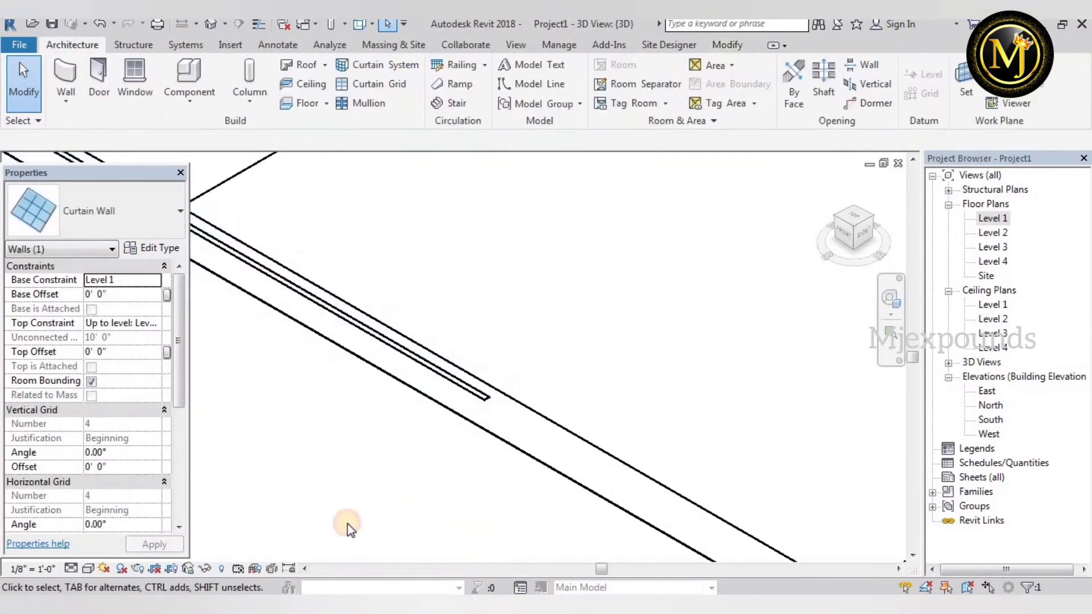
- Set the 3D view to Shaded and zoom in to select the buried curtain wall
{"action": "left_click", "coordinate": [86, 569]}
{"action": "left_click", "coordinate": [190, 503]}
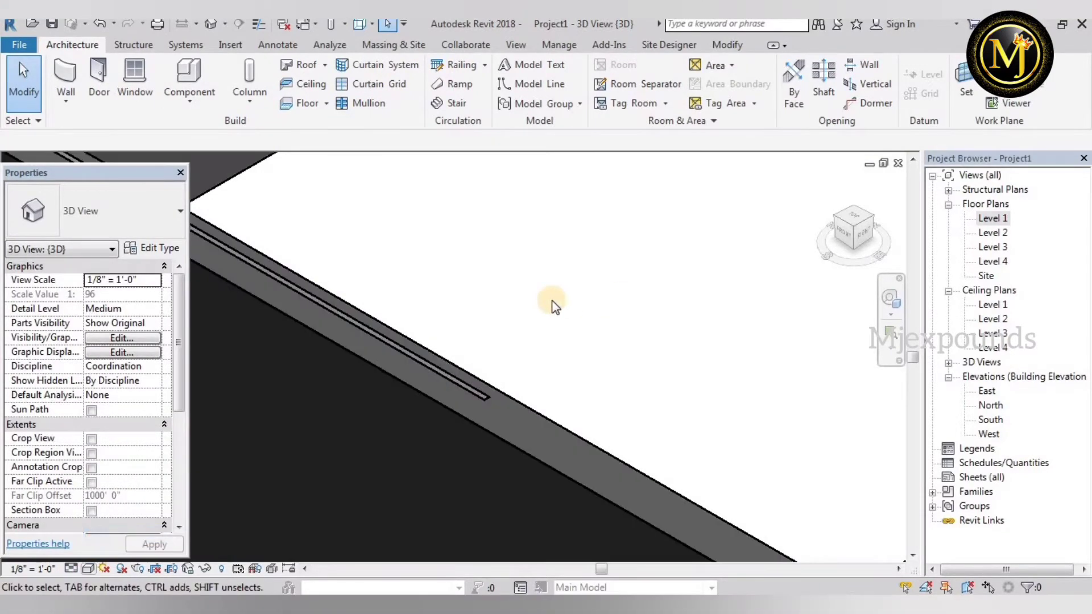
{"action": "scroll", "coordinate": [500, 362], "scroll_direction": "down", "scroll_amount": 3}
{"action": "scroll", "coordinate": [483, 375], "scroll_direction": "down", "scroll_amount": 3}
{"action": "scroll", "coordinate": [469, 374], "scroll_direction": "up", "scroll_amount": 1}
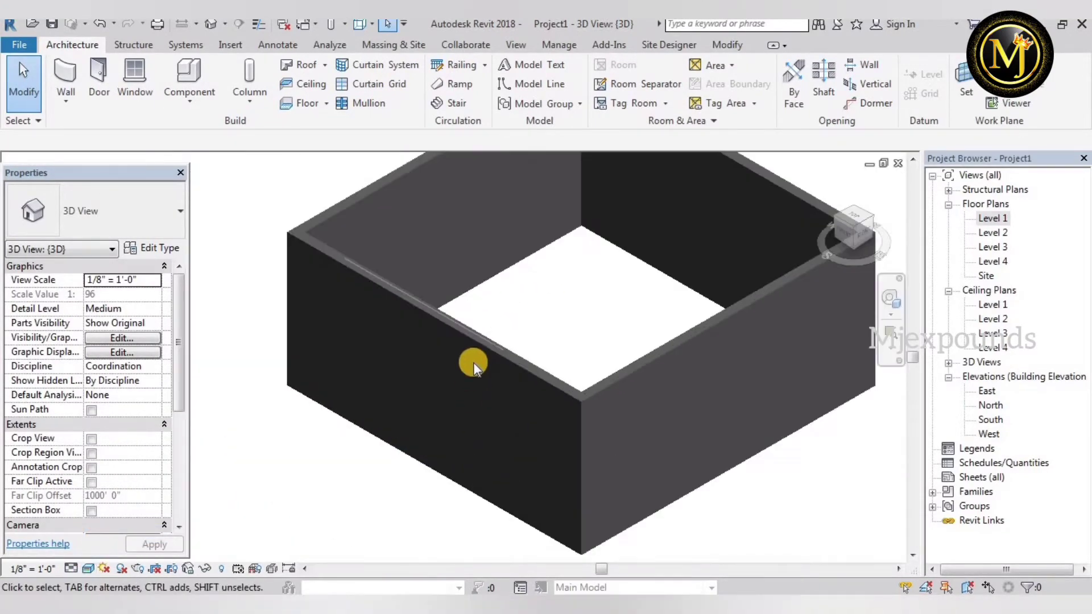
{"action": "scroll", "coordinate": [498, 346], "scroll_direction": "up", "scroll_amount": 2}
{"action": "scroll", "coordinate": [511, 357], "scroll_direction": "up", "scroll_amount": 2}
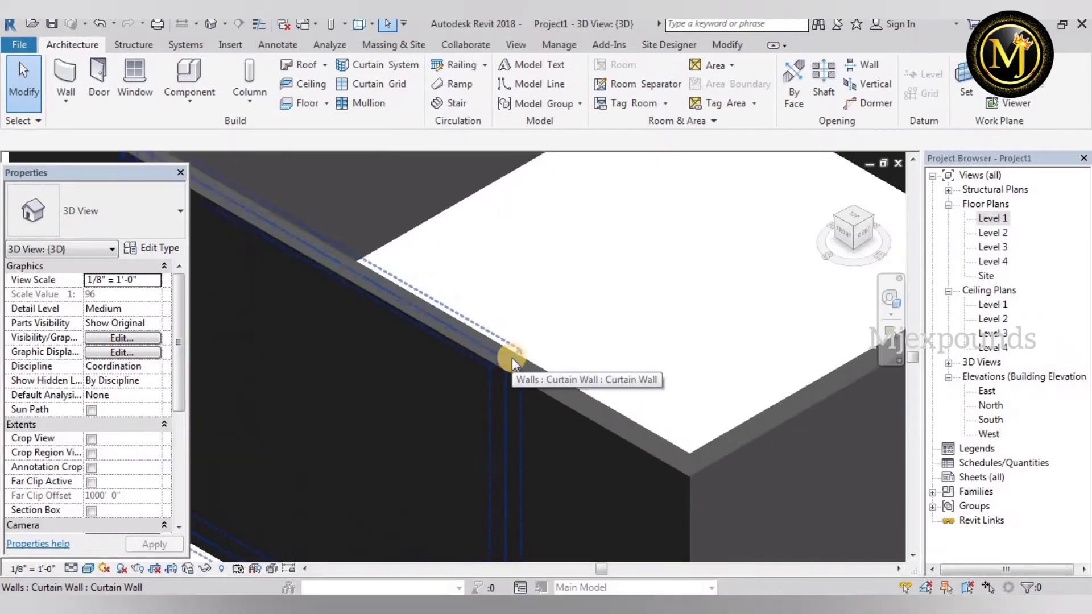
{"action": "scroll", "coordinate": [450, 366], "scroll_direction": "down", "scroll_amount": 5}
{"action": "scroll", "coordinate": [509, 344], "scroll_direction": "up", "scroll_amount": 1}
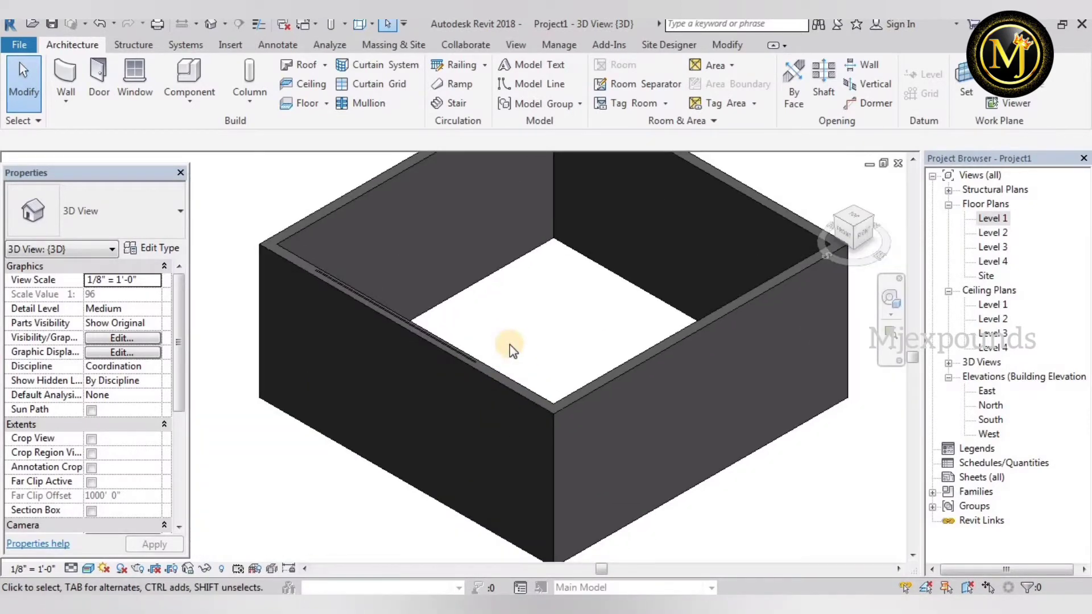
{"action": "left_click", "coordinate": [473, 361]}
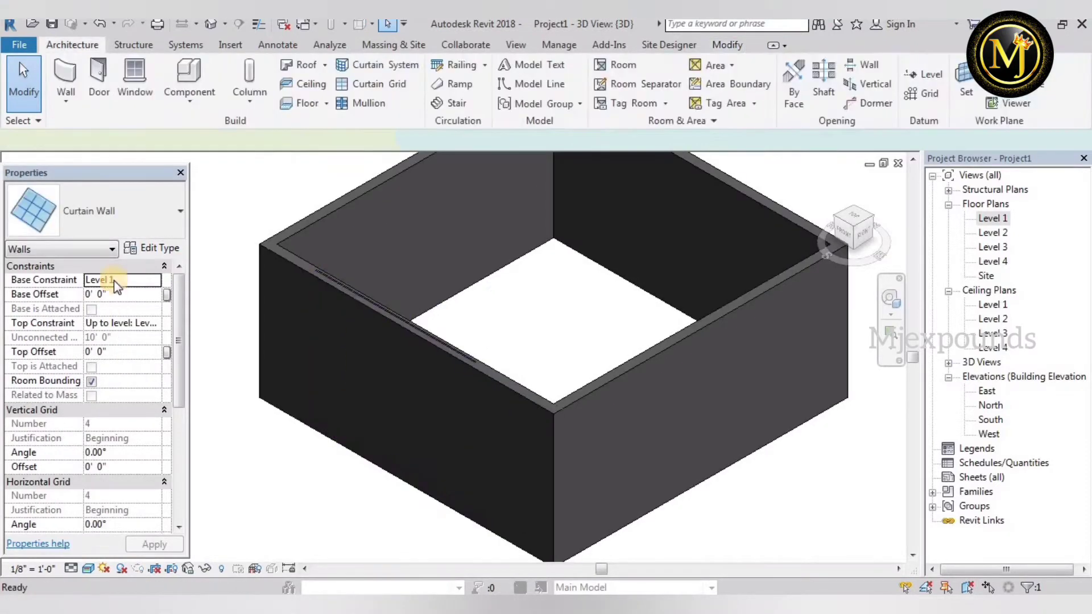
- Enable Automatically Embed in the Curtain Wall type properties and apply it
{"action": "left_click", "coordinate": [151, 251]}
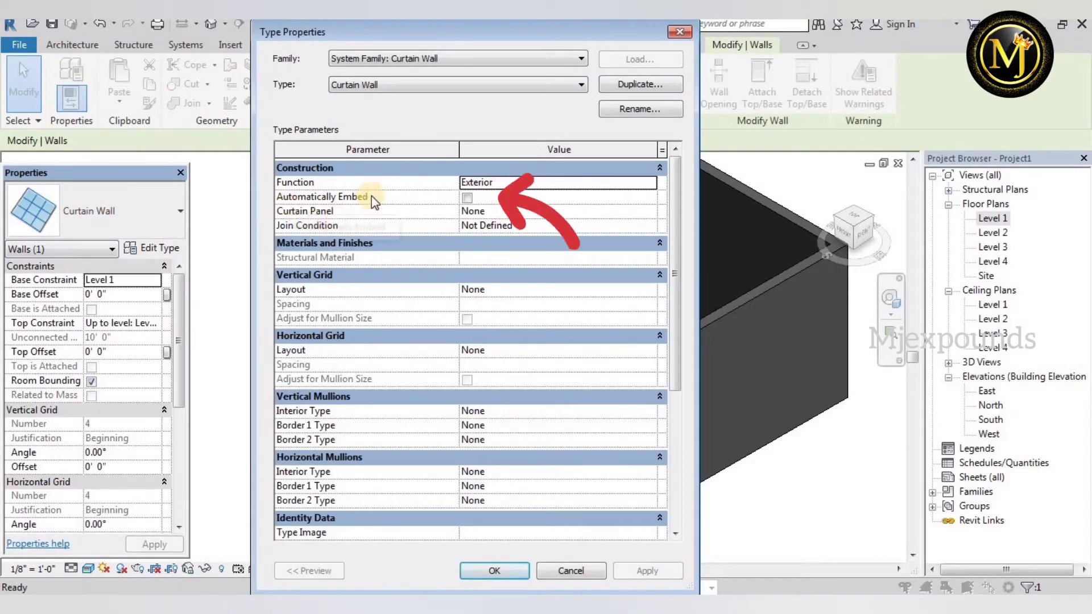
{"action": "left_click", "coordinate": [469, 198]}
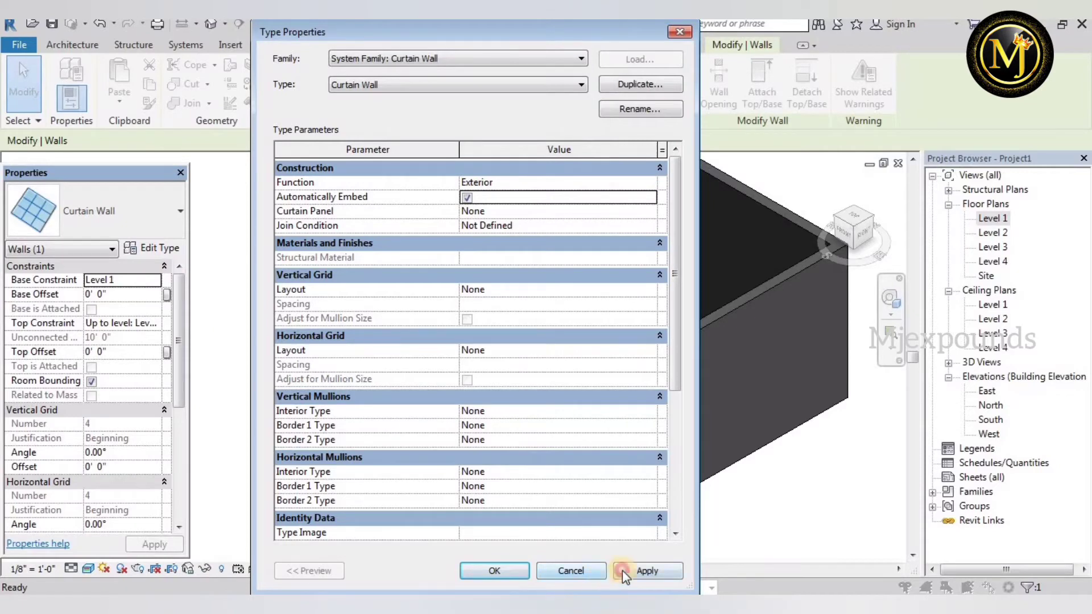
{"action": "left_click", "coordinate": [622, 570]}
{"action": "left_click", "coordinate": [502, 571]}
{"action": "left_click", "coordinate": [318, 493]}
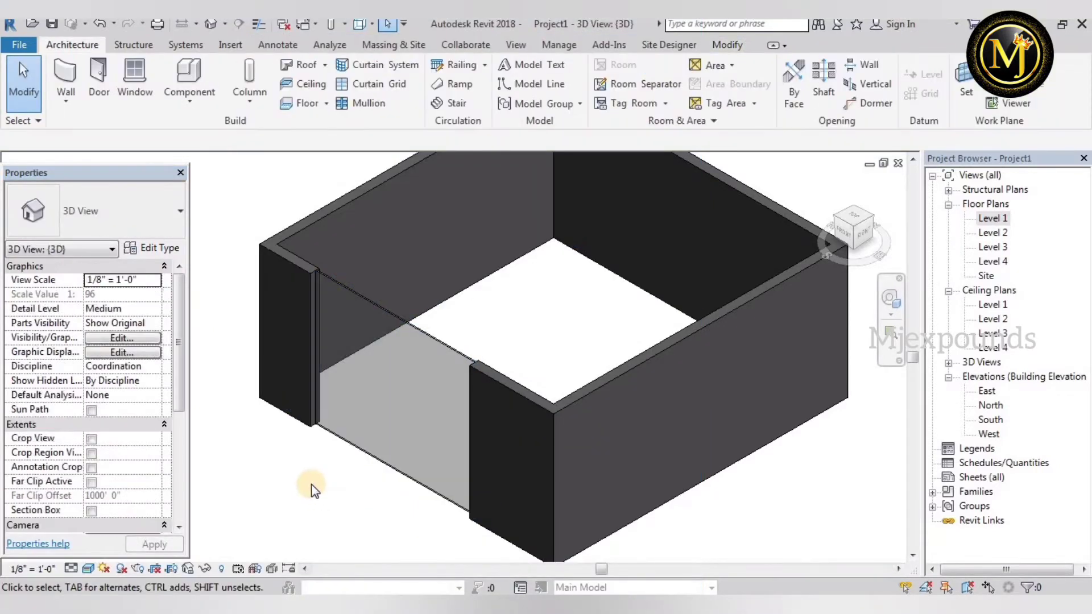
{"action": "middle_click_drag", "start_coordinate": [314, 490], "coordinate": [387, 506]}
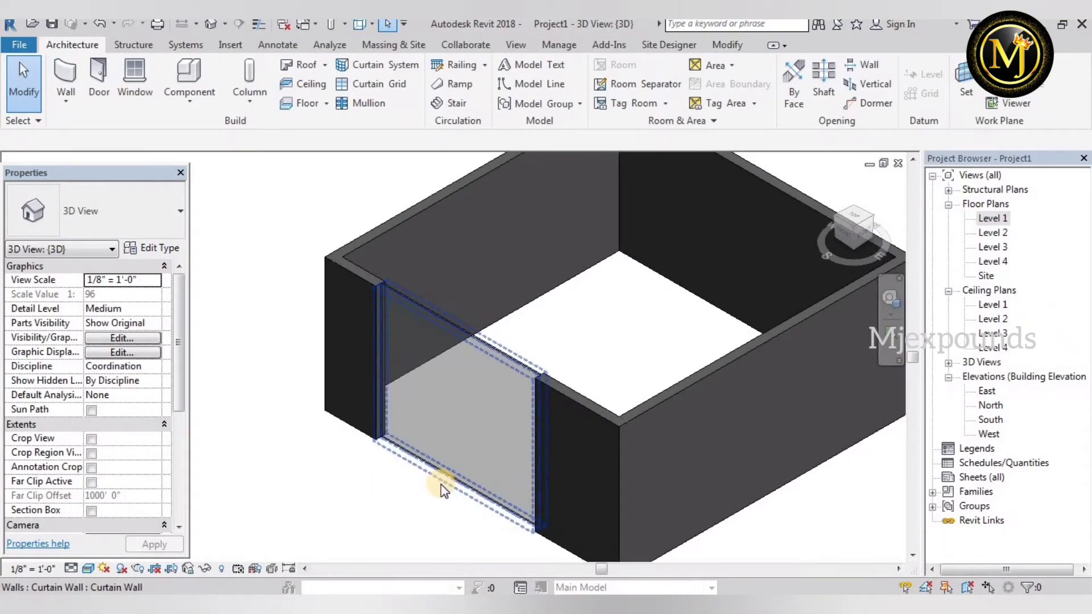
- Inspect the embedded south curtain wall, then open the Level 1 floor plan
{"action": "left_click", "coordinate": [441, 483]}
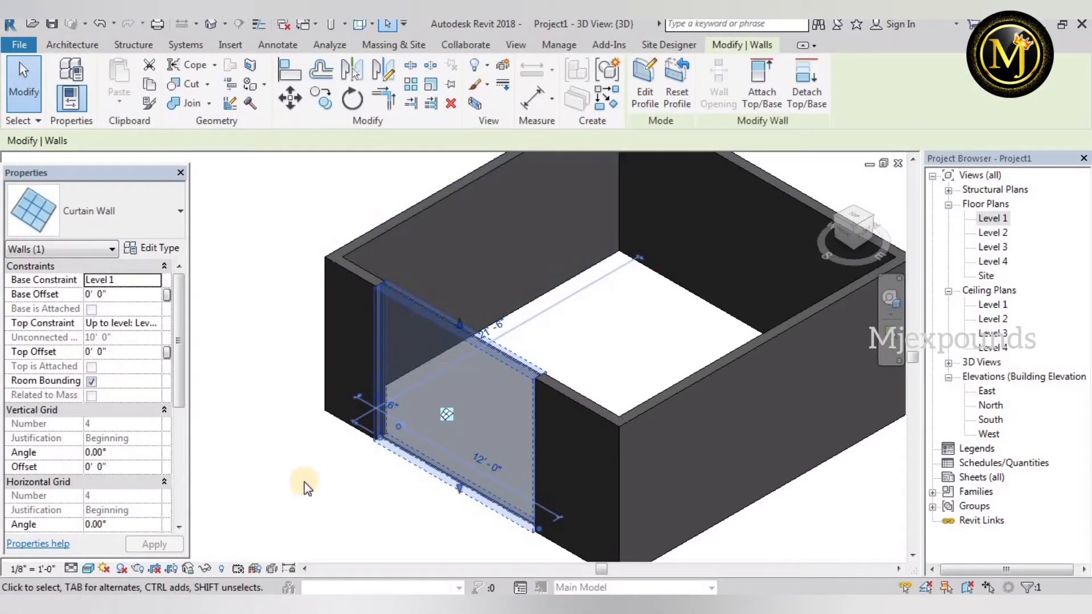
{"action": "left_click", "coordinate": [307, 492]}
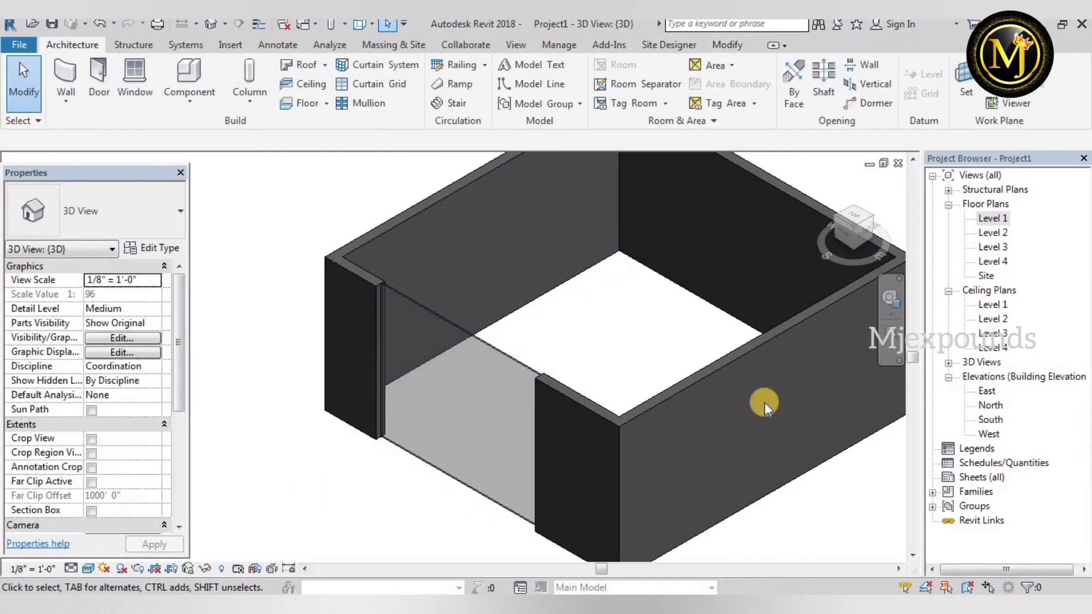
{"action": "double_click", "coordinate": [992, 219]}
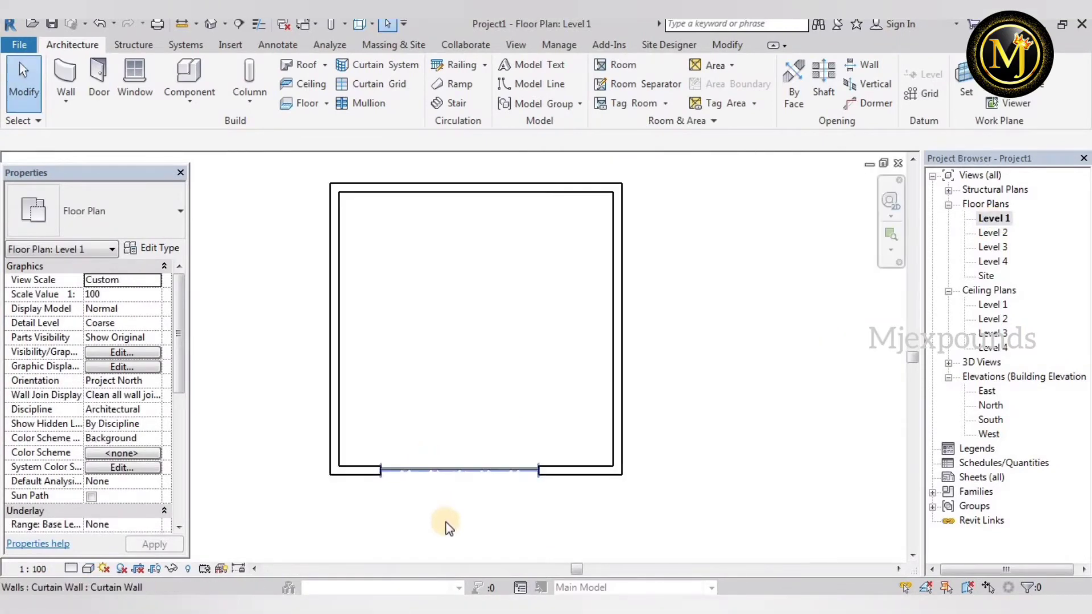
- Draw an embedded Curtain Wall segment along the west wall
{"action": "left_click", "coordinate": [57, 77]}
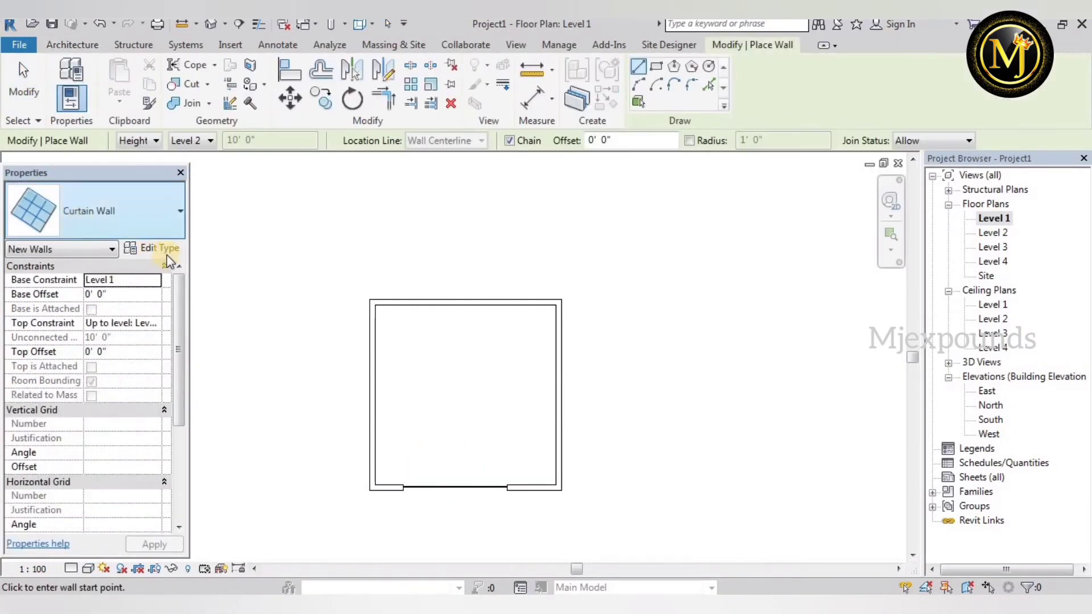
{"action": "left_click", "coordinate": [160, 248]}
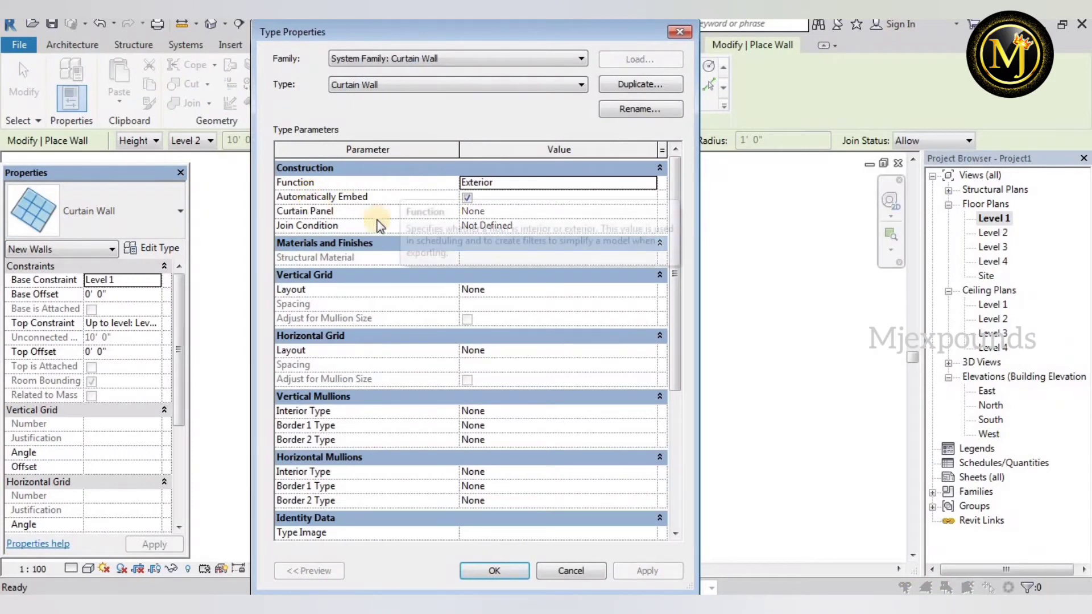
{"action": "left_click", "coordinate": [493, 568]}
{"action": "scroll", "coordinate": [385, 354], "scroll_direction": "up", "scroll_amount": 2}
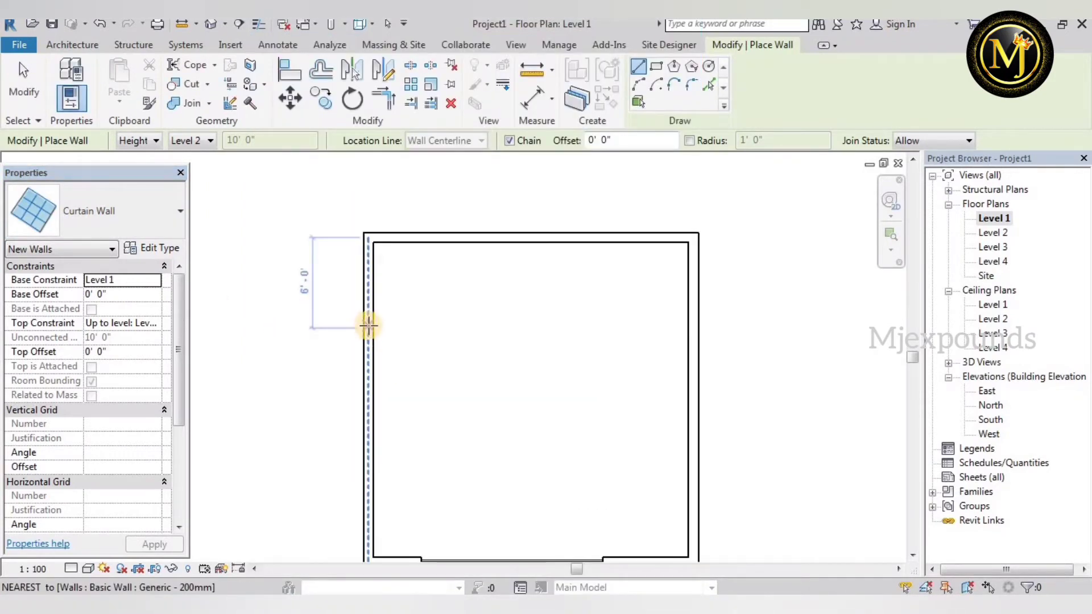
{"action": "left_click", "coordinate": [369, 328]}
{"action": "left_click", "coordinate": [369, 441]}
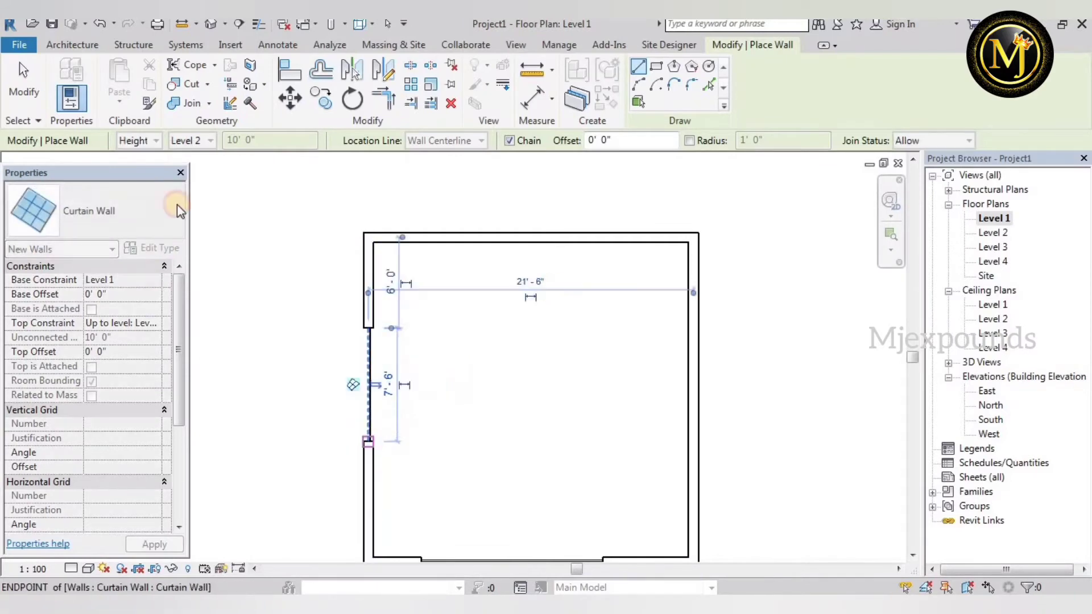
{"action": "key", "text": "Escape"}
{"action": "key", "text": "Escape"}
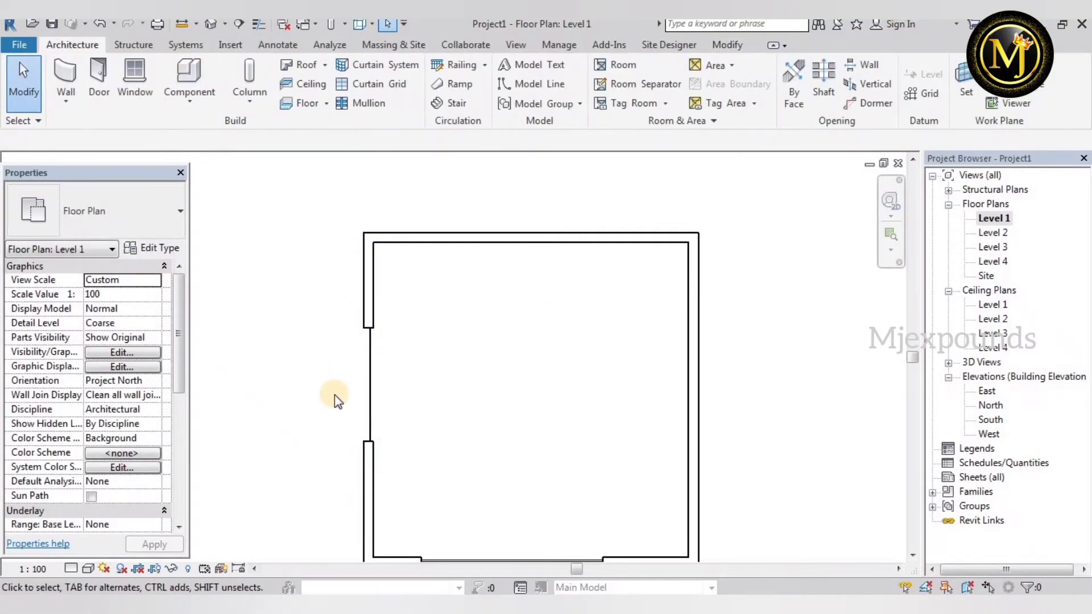
- Check the west curtain wall in 3D and open the South elevation
{"action": "left_click", "coordinate": [210, 24]}
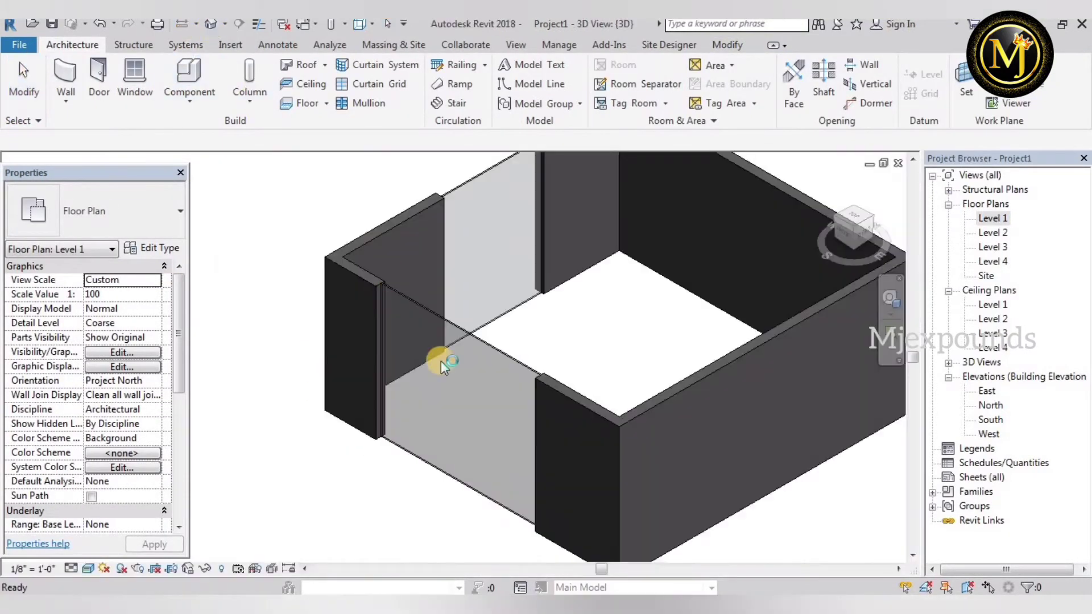
{"action": "scroll", "coordinate": [453, 446], "scroll_direction": "down", "scroll_amount": 2}
{"action": "scroll", "coordinate": [609, 434], "scroll_direction": "down", "scroll_amount": 2}
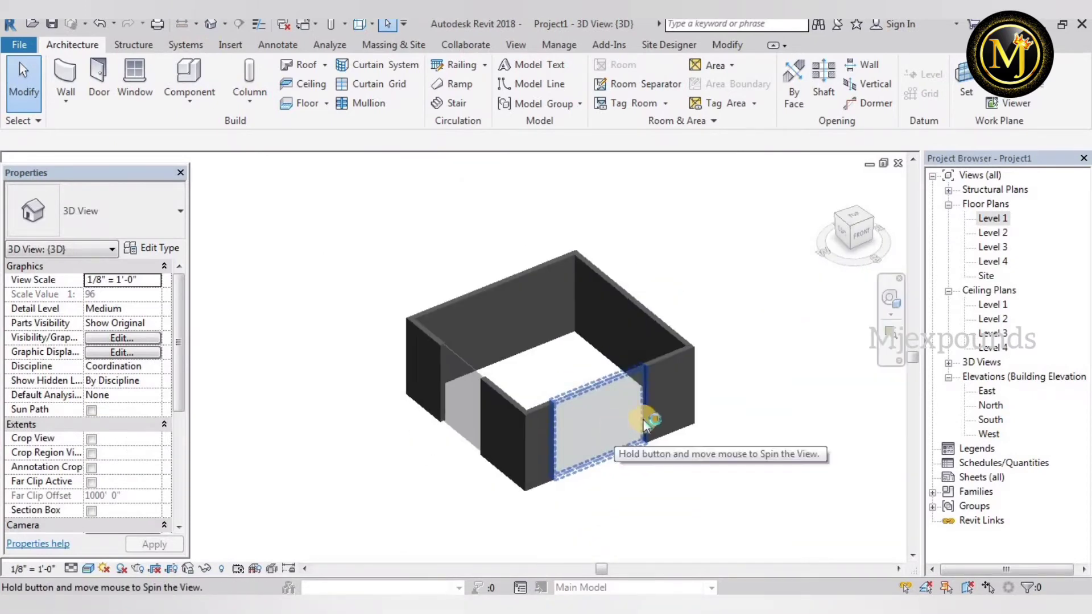
{"action": "middle_click_drag", "start_coordinate": [645, 425], "coordinate": [677, 432], "text": "shift"}
{"action": "left_click", "coordinate": [989, 419]}
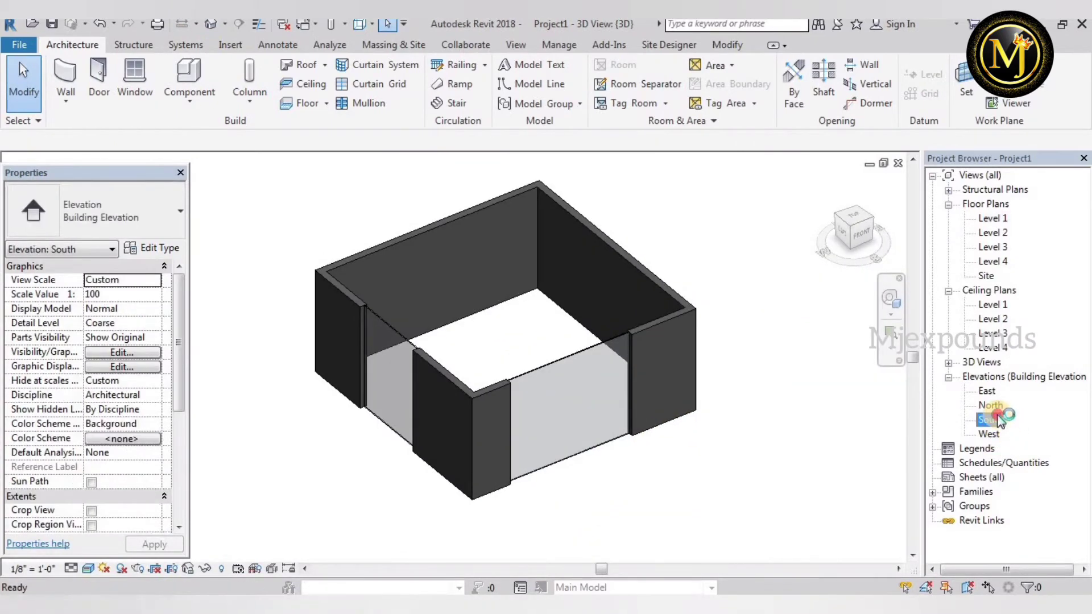
{"action": "double_click", "coordinate": [996, 419]}
{"action": "scroll", "coordinate": [352, 444], "scroll_direction": "down", "scroll_amount": 2}
- Drag the south curtain wall's edges inward into a raised window about 8'-10" wide
{"action": "scroll", "coordinate": [341, 450], "scroll_direction": "up", "scroll_amount": 4}
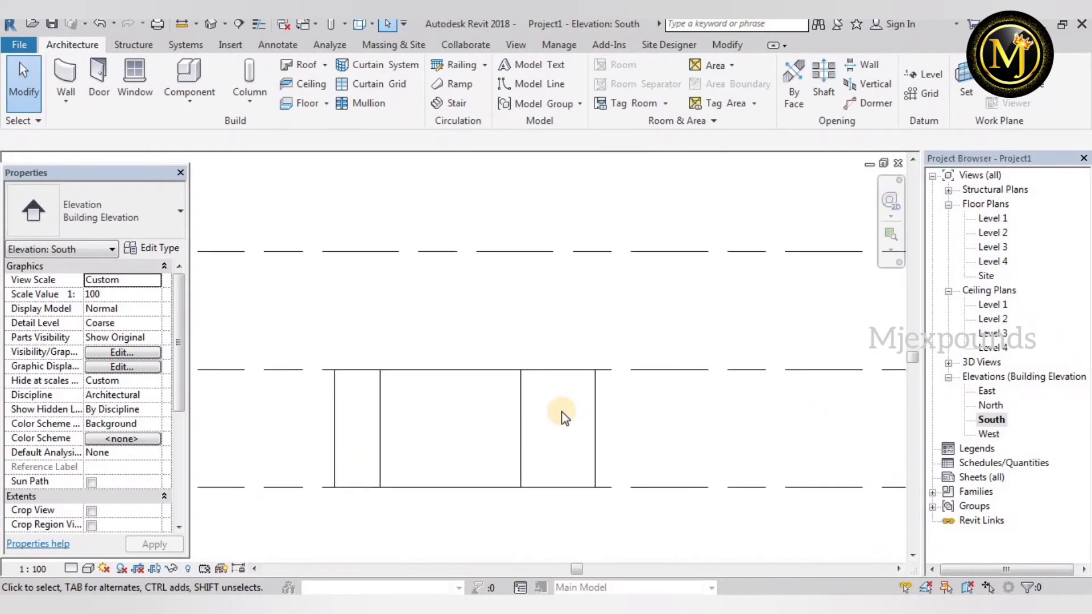
{"action": "scroll", "coordinate": [562, 417], "scroll_direction": "up", "scroll_amount": 1}
{"action": "left_click", "coordinate": [437, 397]}
{"action": "scroll", "coordinate": [436, 397], "scroll_direction": "up", "scroll_amount": 2}
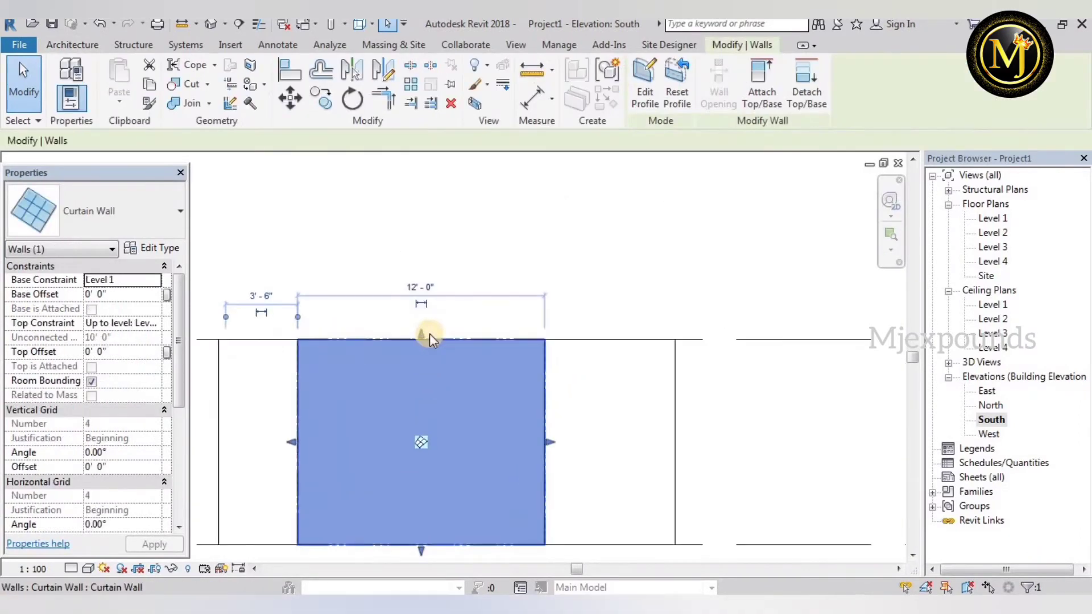
{"action": "left_click_drag", "start_coordinate": [421, 346], "coordinate": [421, 367]}
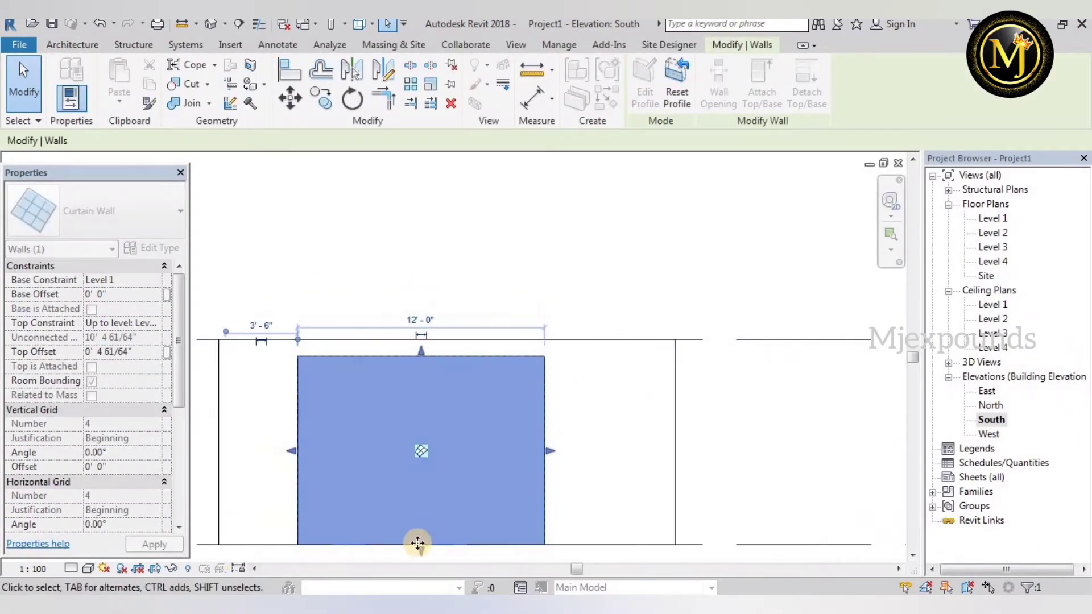
{"action": "left_click_drag", "start_coordinate": [419, 545], "coordinate": [431, 504]}
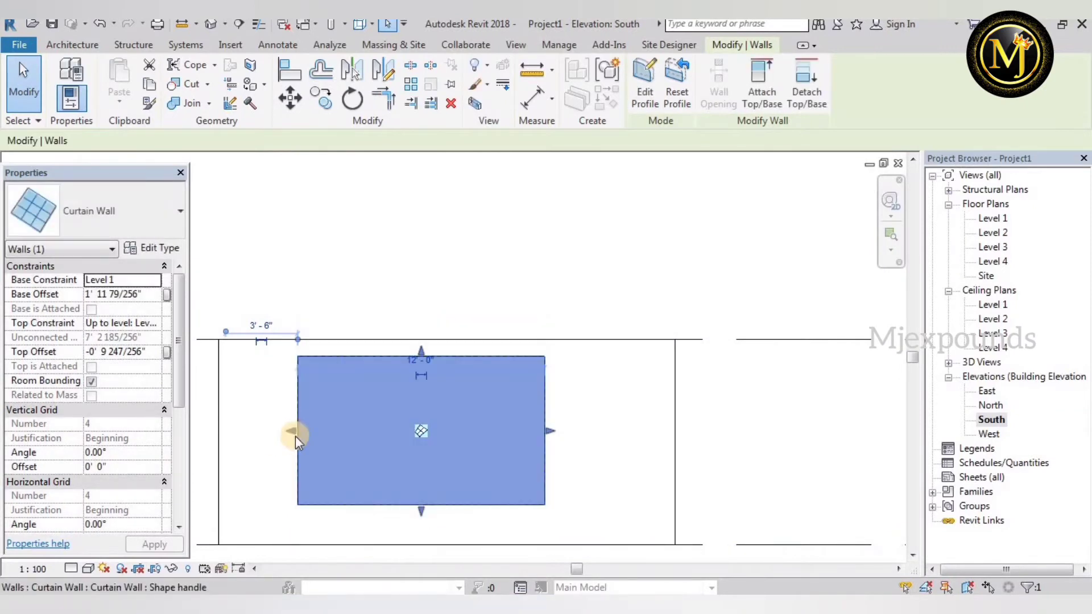
{"action": "left_click_drag", "start_coordinate": [292, 435], "coordinate": [323, 437]}
{"action": "mouse_move", "coordinate": [571, 461]}
{"action": "left_mouse_down"}
{"action": "mouse_move", "coordinate": [549, 434]}
{"action": "mouse_move", "coordinate": [578, 475]}
{"action": "left_mouse_up"}
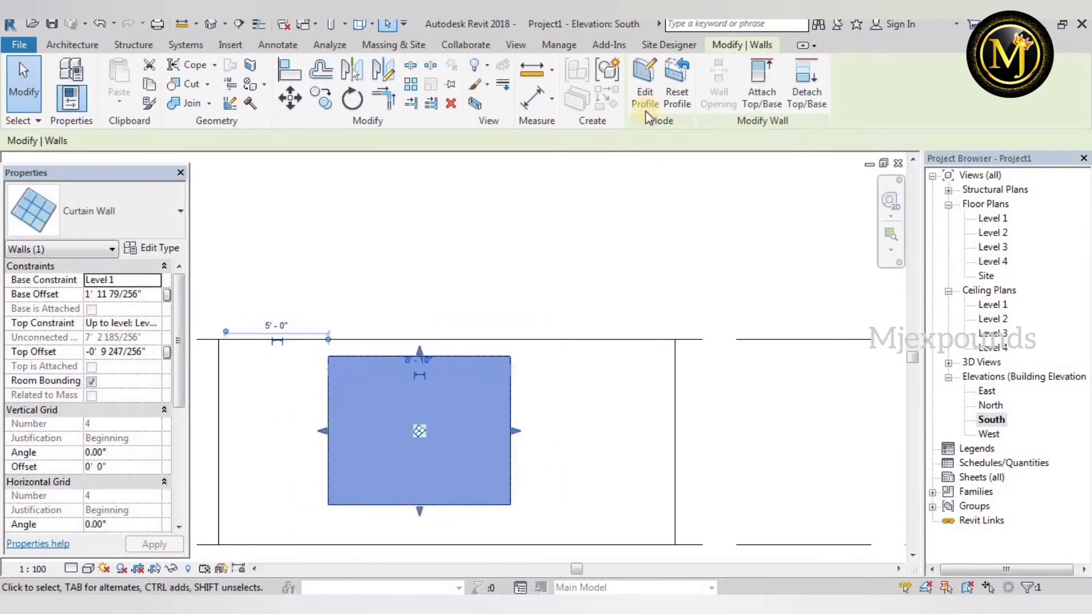
- Review the curtain wall's outline in Edit Profile and finish edit mode
{"action": "left_click", "coordinate": [636, 75]}
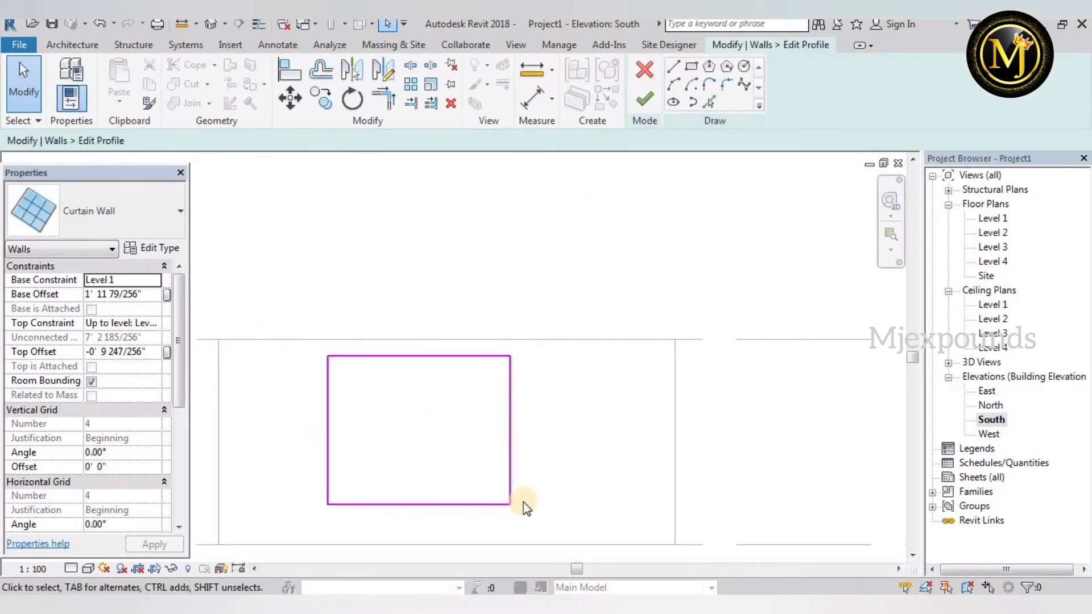
{"action": "left_click", "coordinate": [466, 505]}
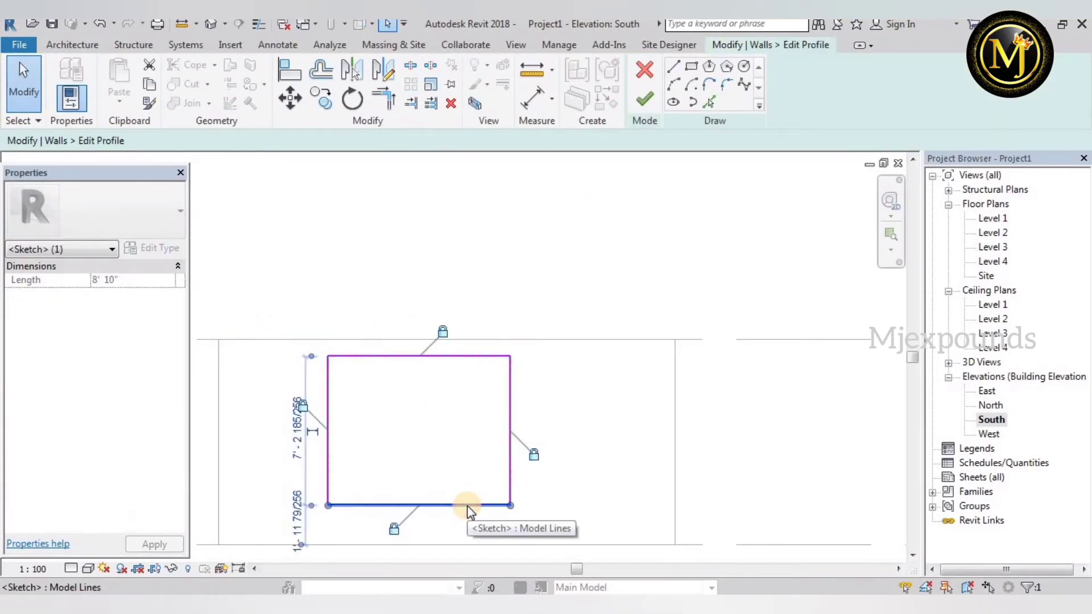
{"action": "left_click", "coordinate": [567, 432]}
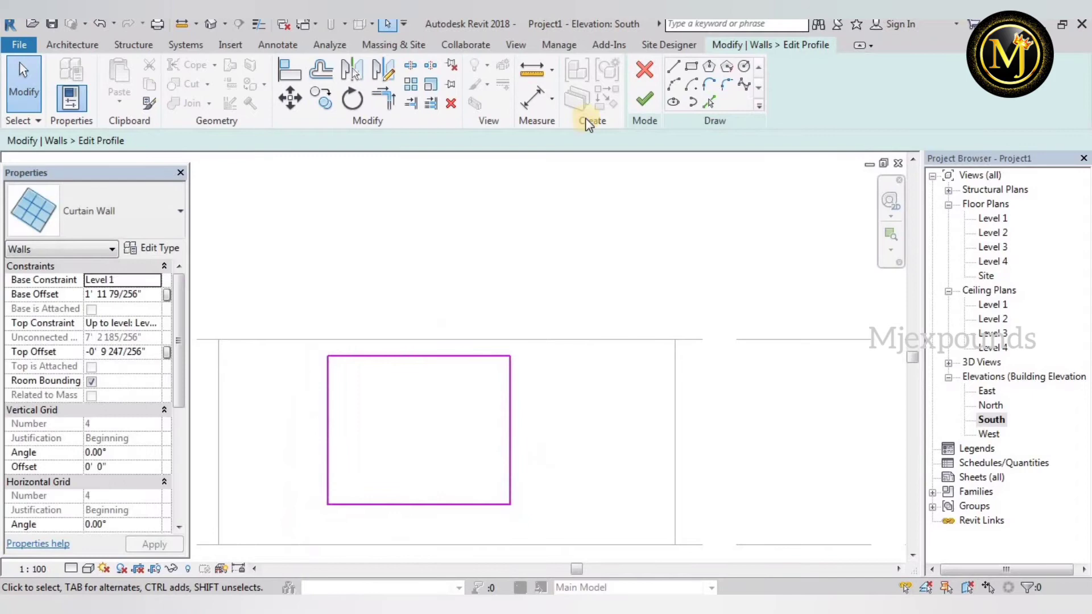
{"action": "left_click", "coordinate": [642, 104]}
{"action": "left_click", "coordinate": [529, 231]}
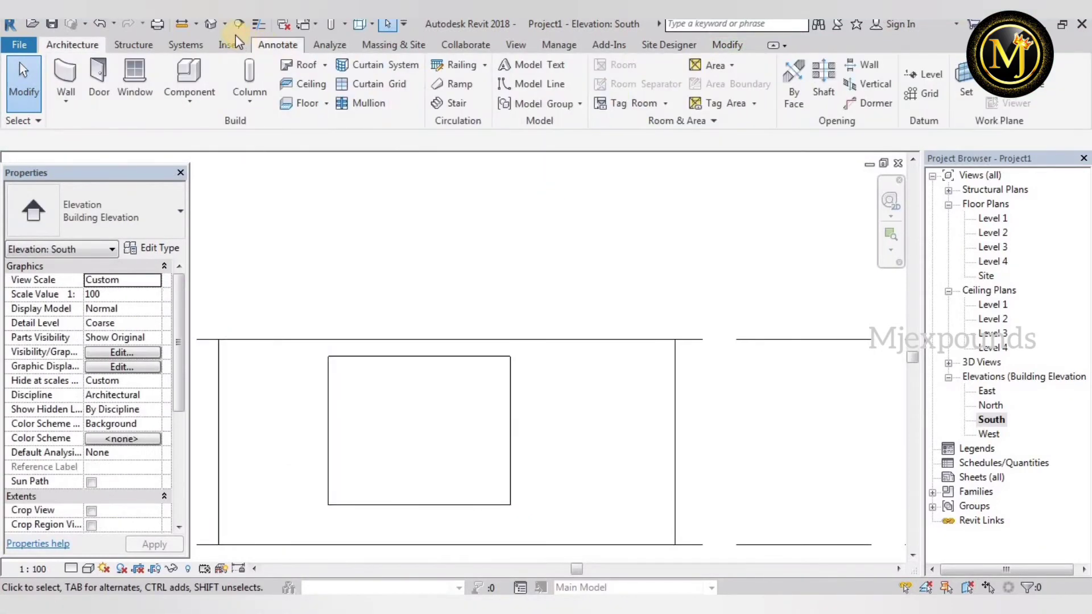
- Add two vertical curtain grid lines dividing the south window into thirds
{"action": "mouse_move", "coordinate": [463, 312]}
{"action": "middle_mouse_down", "text": "shift"}
{"action": "mouse_move", "coordinate": [619, 421]}
{"action": "mouse_move", "coordinate": [551, 372]}
{"action": "middle_mouse_up", "text": "shift"}
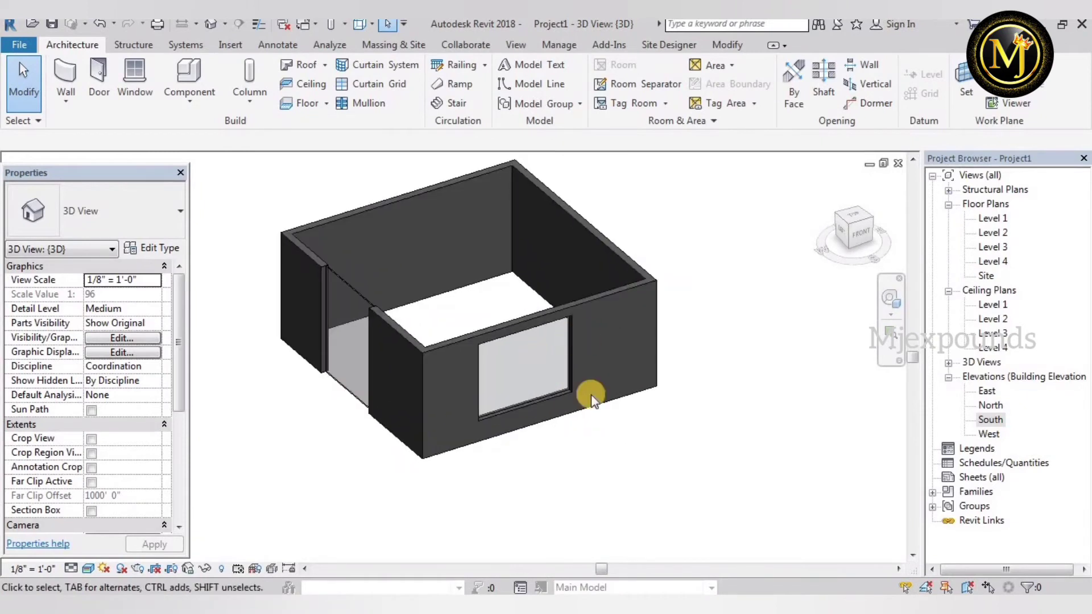
{"action": "left_click", "coordinate": [398, 89]}
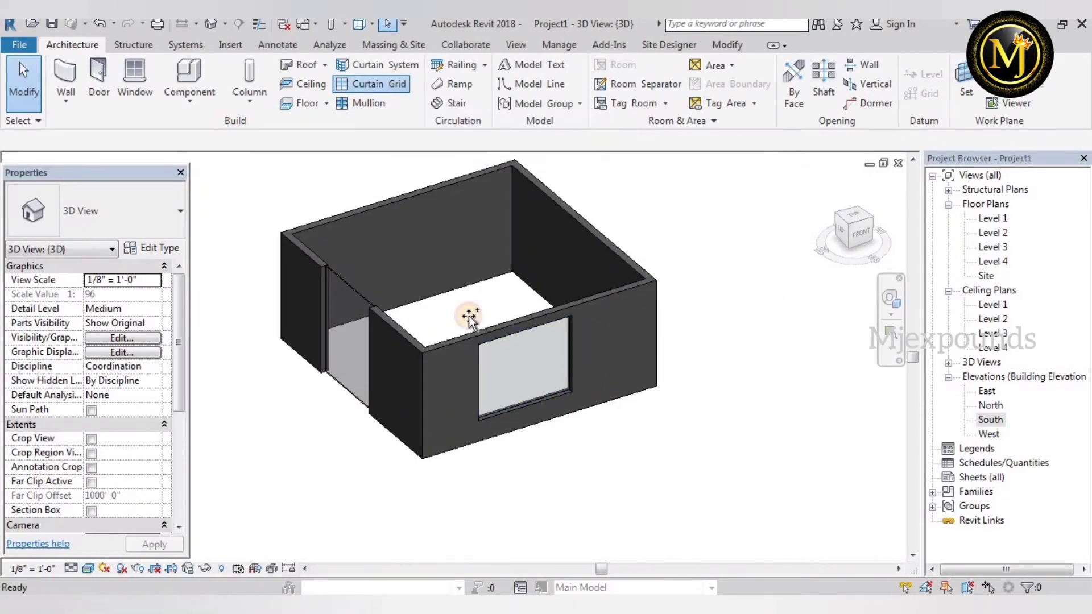
{"action": "scroll", "coordinate": [489, 341], "scroll_direction": "up", "scroll_amount": 2}
{"action": "scroll", "coordinate": [498, 382], "scroll_direction": "up", "scroll_amount": 3}
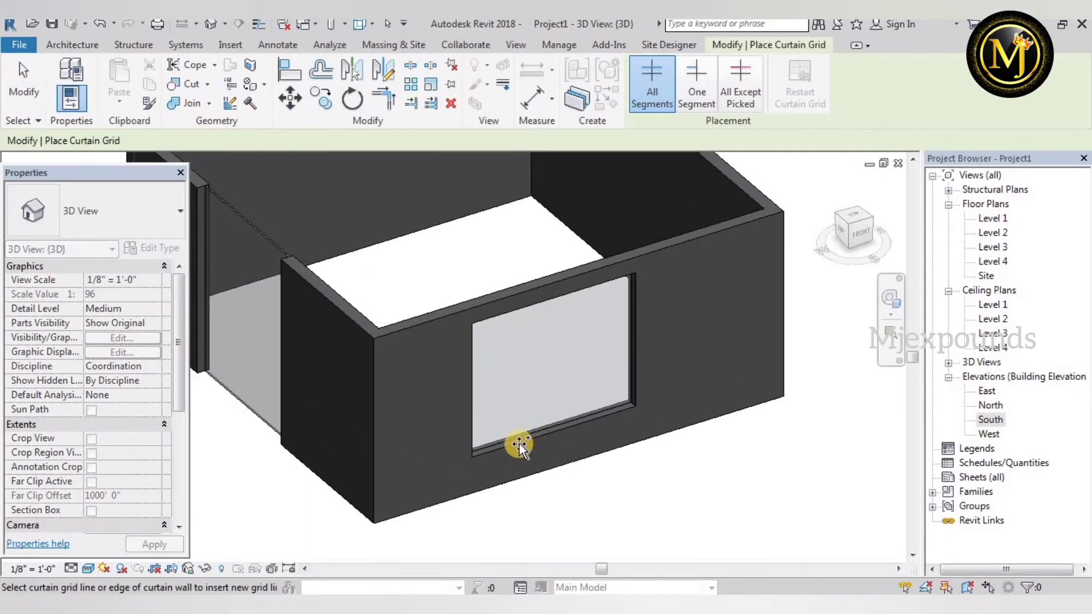
{"action": "left_click", "coordinate": [519, 443]}
{"action": "left_click", "coordinate": [577, 421]}
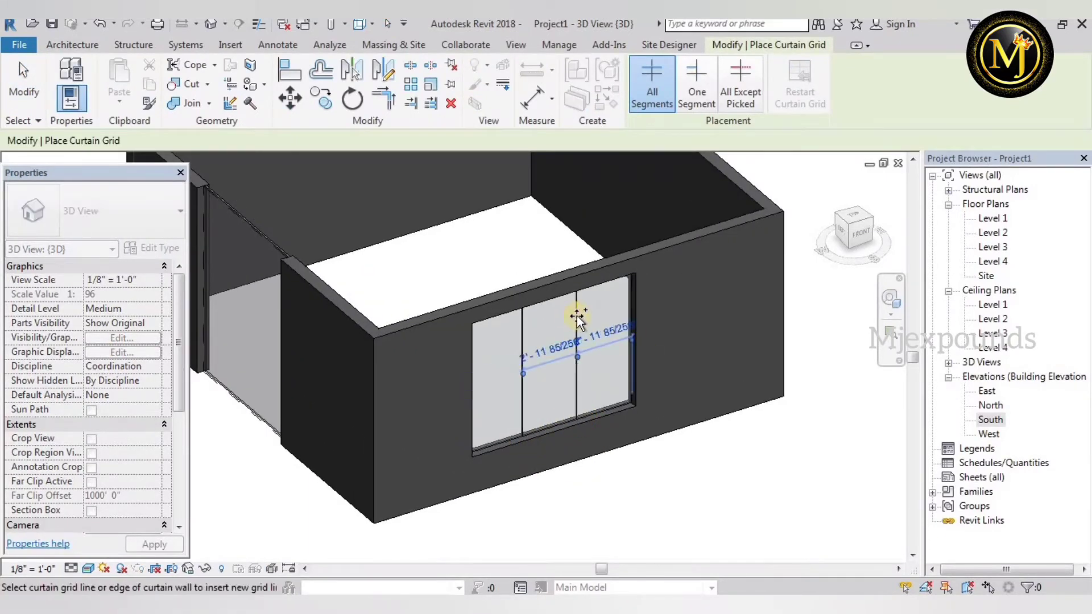
{"action": "scroll", "coordinate": [571, 316], "scroll_direction": "up", "scroll_amount": 1}
- Leave grid placement and open the South elevation view
{"action": "left_click", "coordinate": [19, 80]}
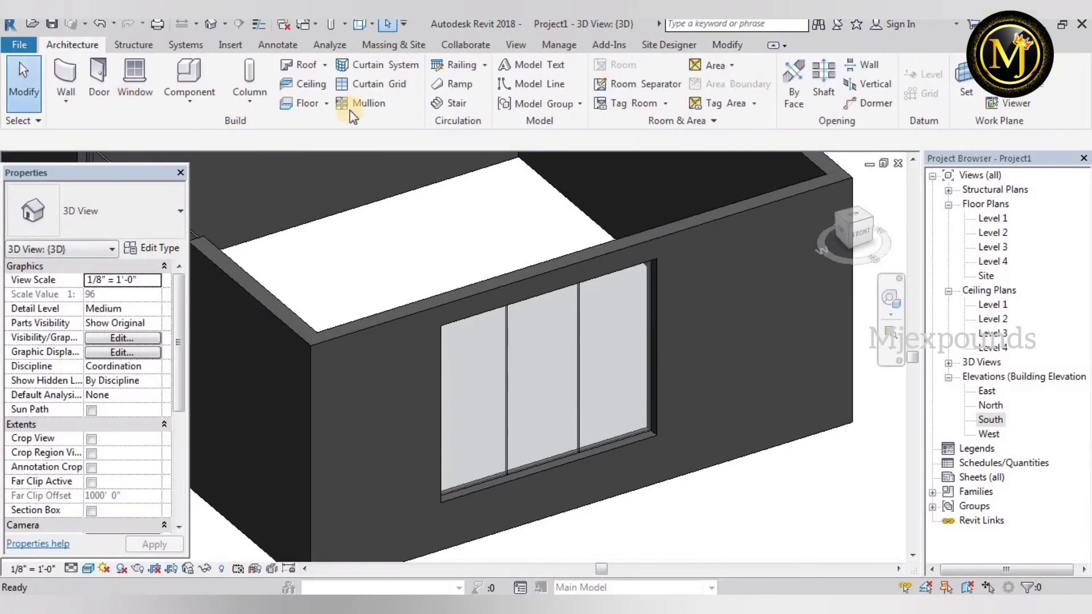
{"action": "left_click", "coordinate": [376, 84]}
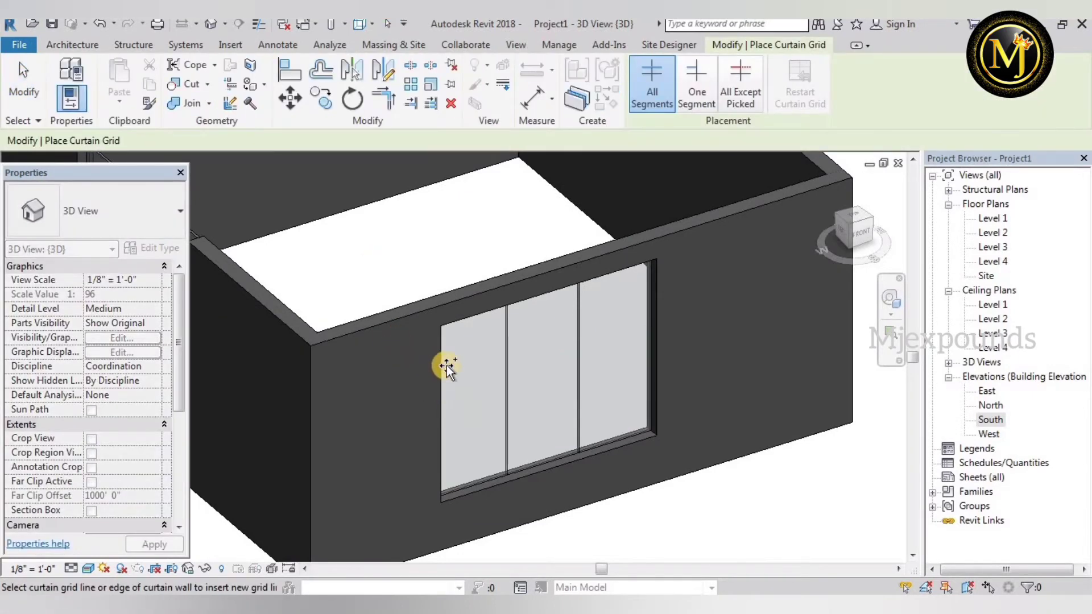
{"action": "double_click", "coordinate": [991, 421]}
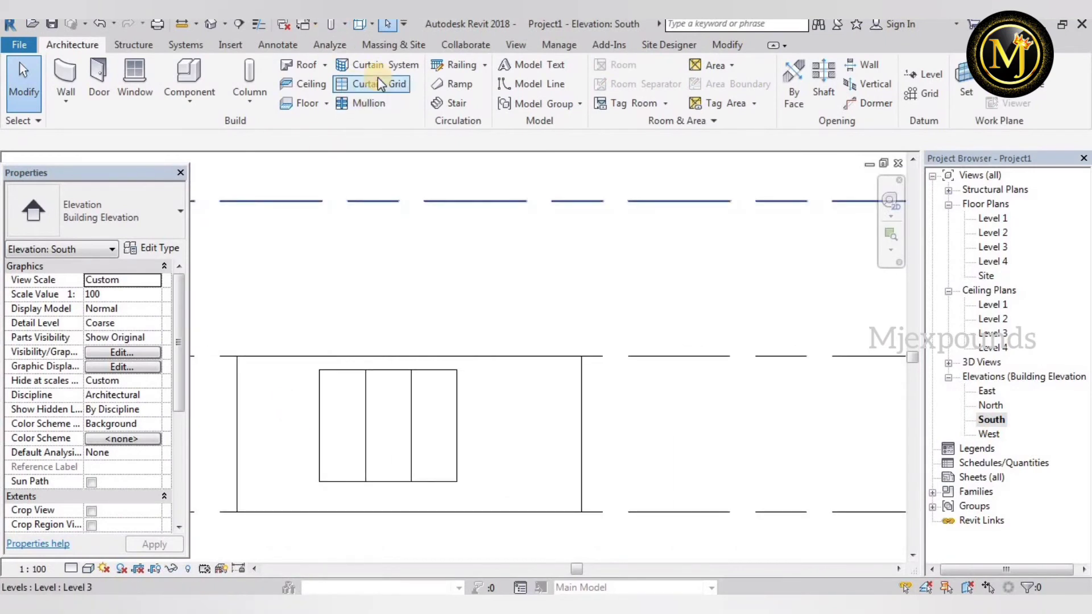
- Add a horizontal curtain grid line across the upper part of the south window
{"action": "left_click", "coordinate": [369, 84]}
{"action": "scroll", "coordinate": [423, 420], "scroll_direction": "up", "scroll_amount": 2}
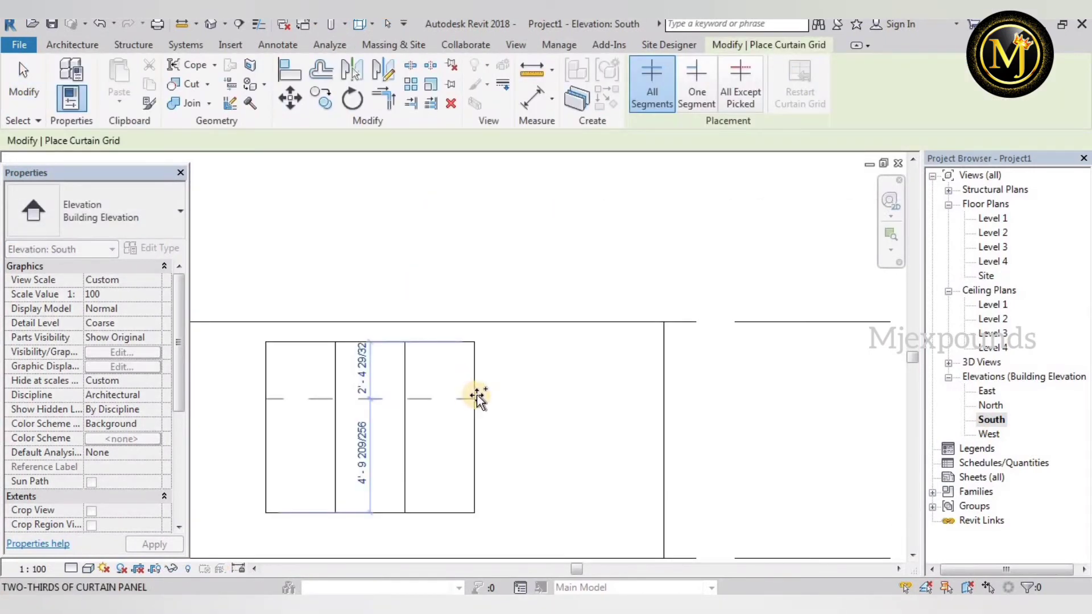
{"action": "left_click", "coordinate": [476, 400]}
{"action": "key", "text": "Escape"}
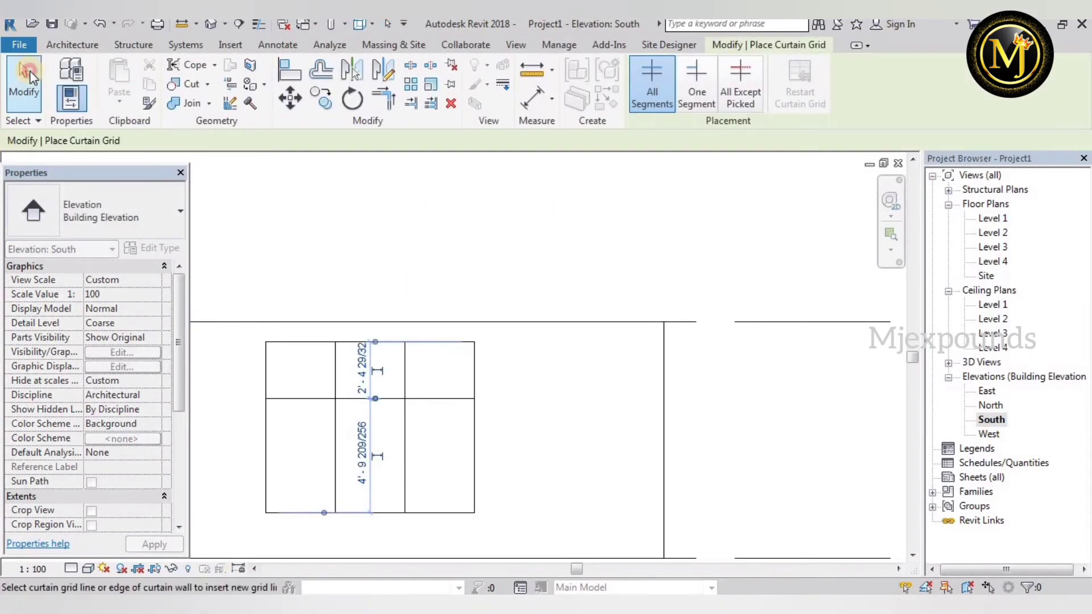
{"action": "key", "text": "Escape"}
{"action": "scroll", "coordinate": [410, 406], "scroll_direction": "down", "scroll_amount": 2}
{"action": "scroll", "coordinate": [411, 406], "scroll_direction": "up", "scroll_amount": 1}
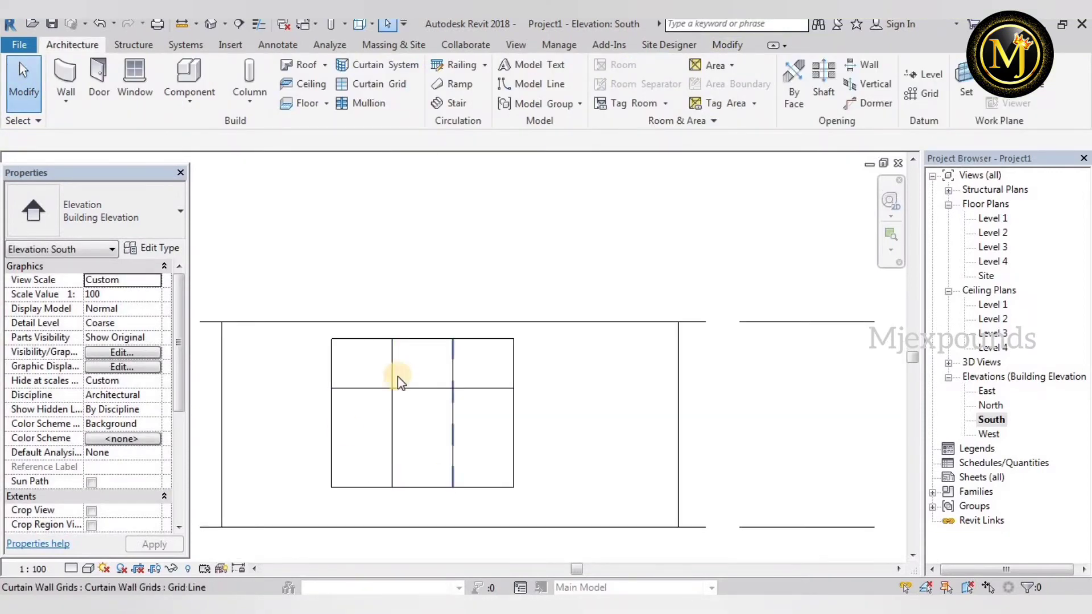
- Place mullions on all grid lines of the south window and view it in 3D
{"action": "left_click", "coordinate": [359, 104]}
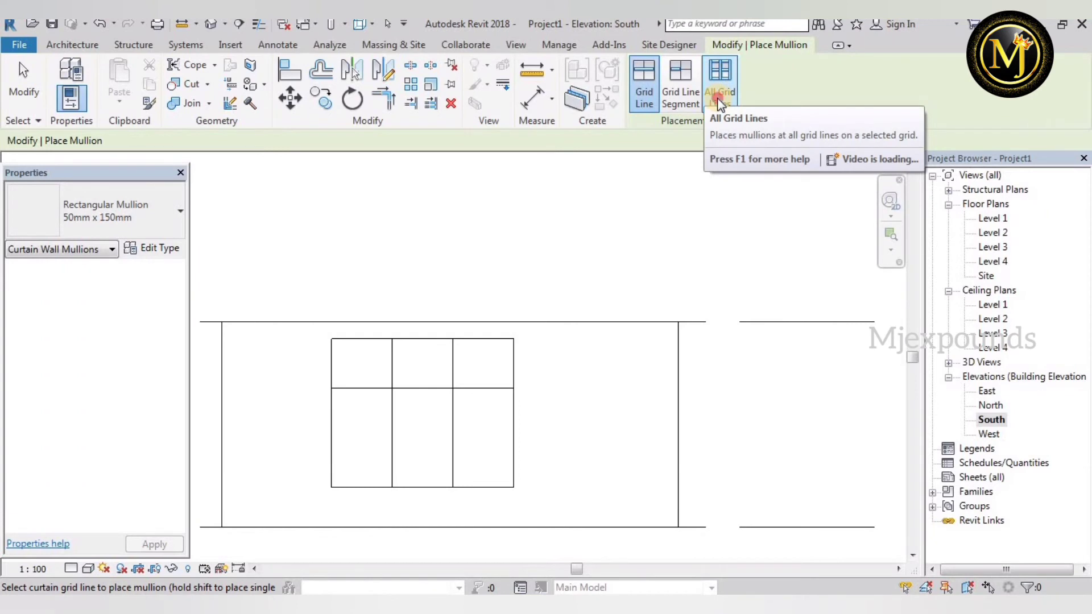
{"action": "left_click", "coordinate": [717, 98]}
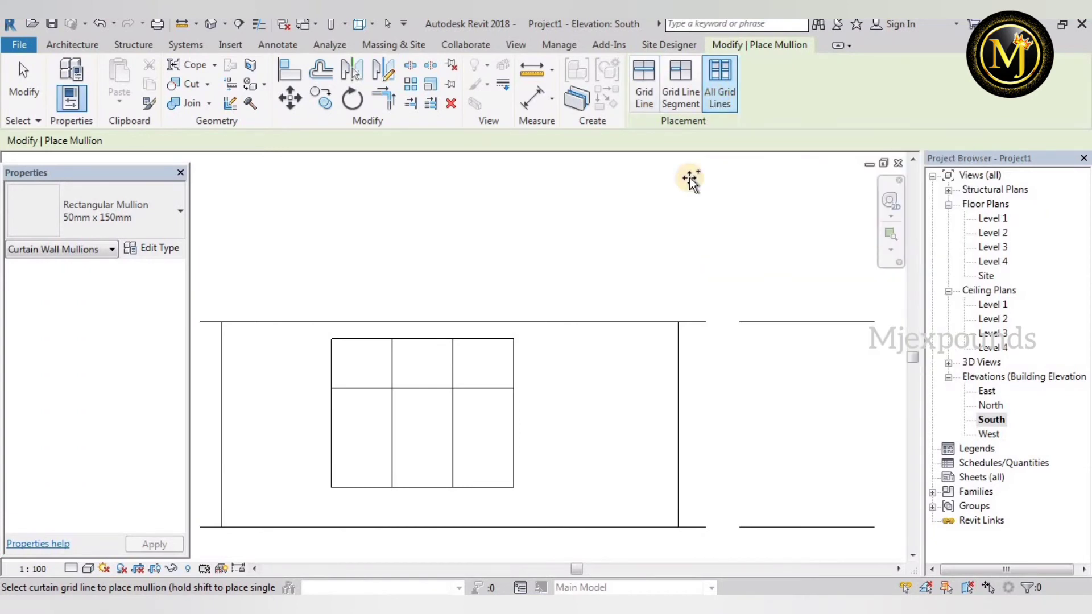
{"action": "left_click", "coordinate": [463, 388]}
{"action": "key", "text": "Escape"}
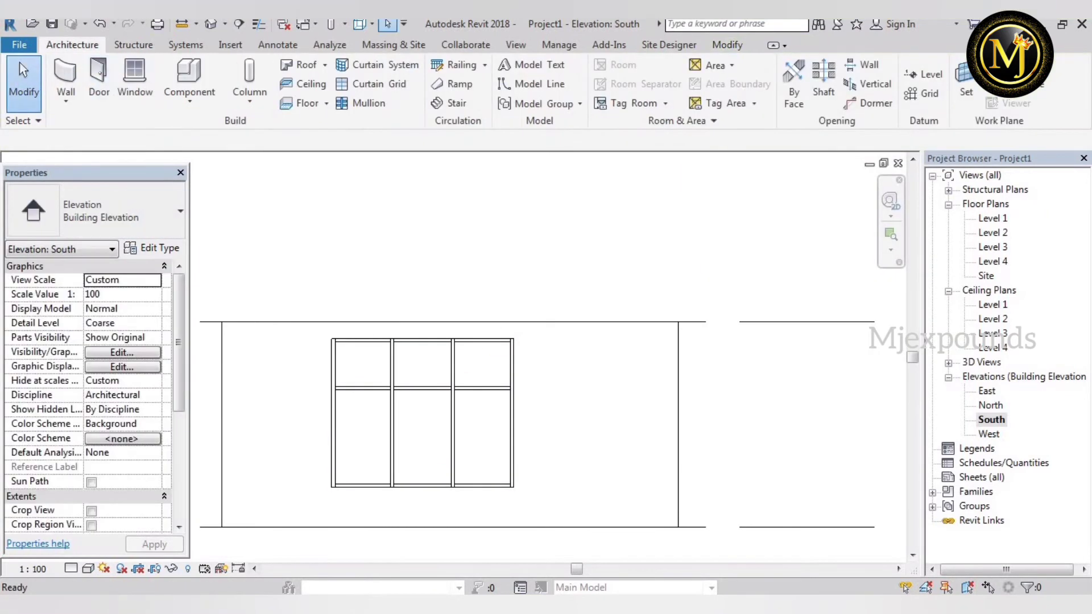
{"action": "left_click", "coordinate": [211, 24]}
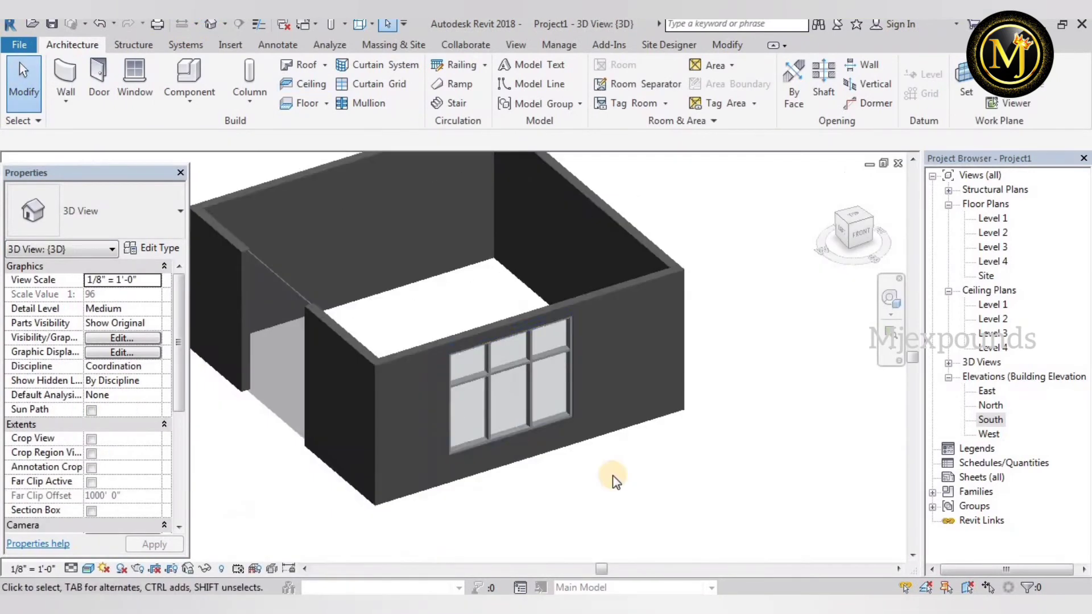
- Lower the west glazed panel's top edge and adjust its bottom edge in 3D
{"action": "mouse_move", "coordinate": [612, 475]}
{"action": "middle_mouse_down", "text": "shift"}
{"action": "mouse_move", "coordinate": [560, 478]}
{"action": "mouse_move", "coordinate": [435, 407]}
{"action": "mouse_move", "coordinate": [480, 319]}
{"action": "mouse_move", "coordinate": [654, 432]}
{"action": "mouse_move", "coordinate": [652, 451]}
{"action": "mouse_move", "coordinate": [507, 446]}
{"action": "mouse_move", "coordinate": [398, 347]}
{"action": "middle_mouse_up", "text": "shift"}
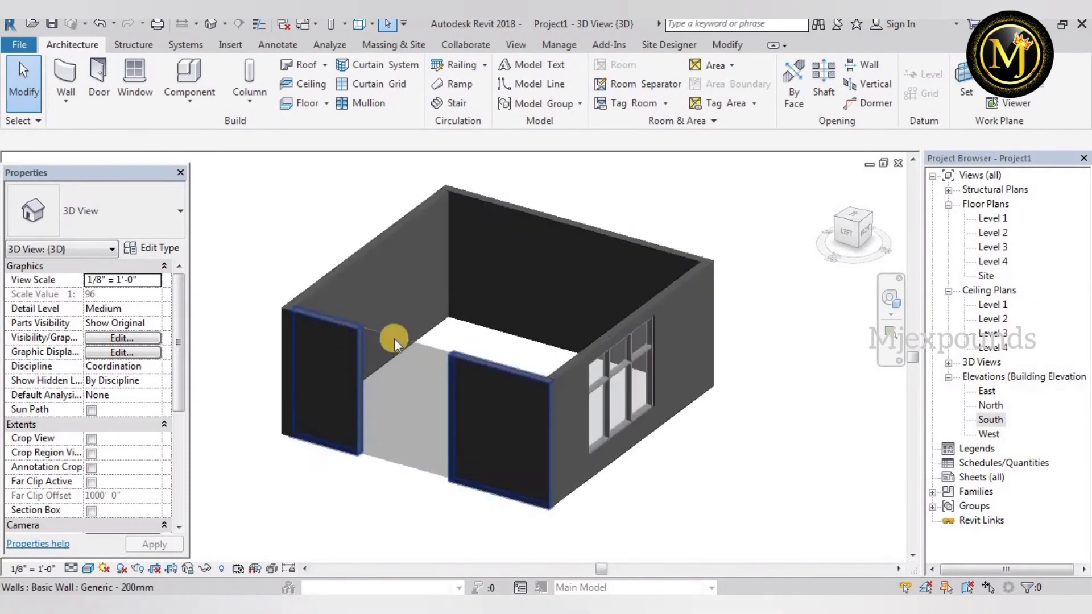
{"action": "left_click", "coordinate": [394, 339]}
{"action": "scroll", "coordinate": [415, 337], "scroll_direction": "up", "scroll_amount": 3}
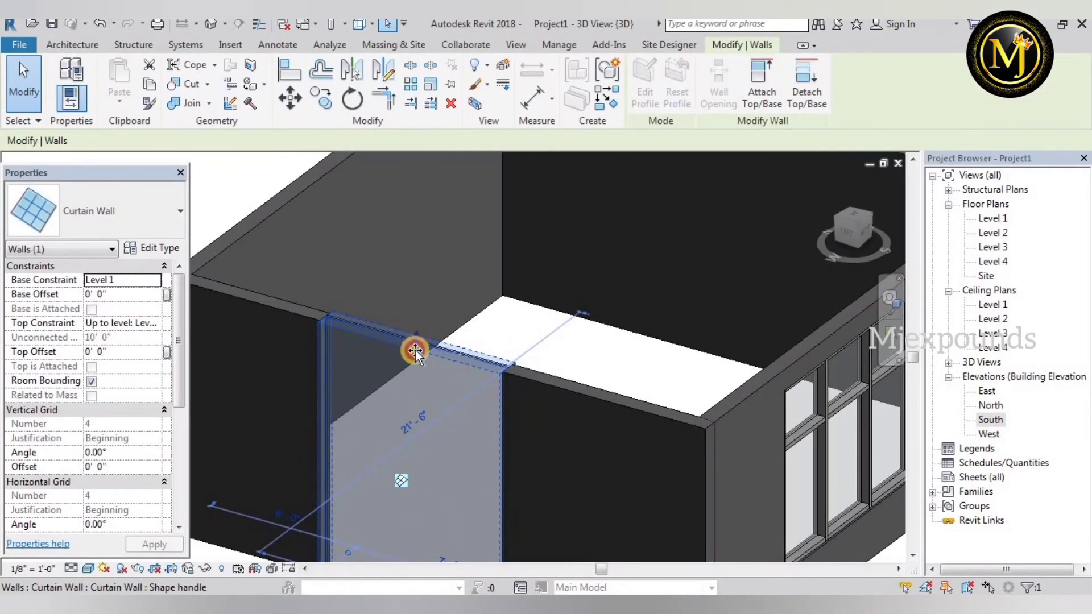
{"action": "left_click_drag", "start_coordinate": [415, 350], "coordinate": [453, 323]}
{"action": "scroll", "coordinate": [449, 398], "scroll_direction": "down", "scroll_amount": 5}
{"action": "scroll", "coordinate": [422, 502], "scroll_direction": "up", "scroll_amount": 3}
{"action": "scroll", "coordinate": [446, 442], "scroll_direction": "up", "scroll_amount": 3}
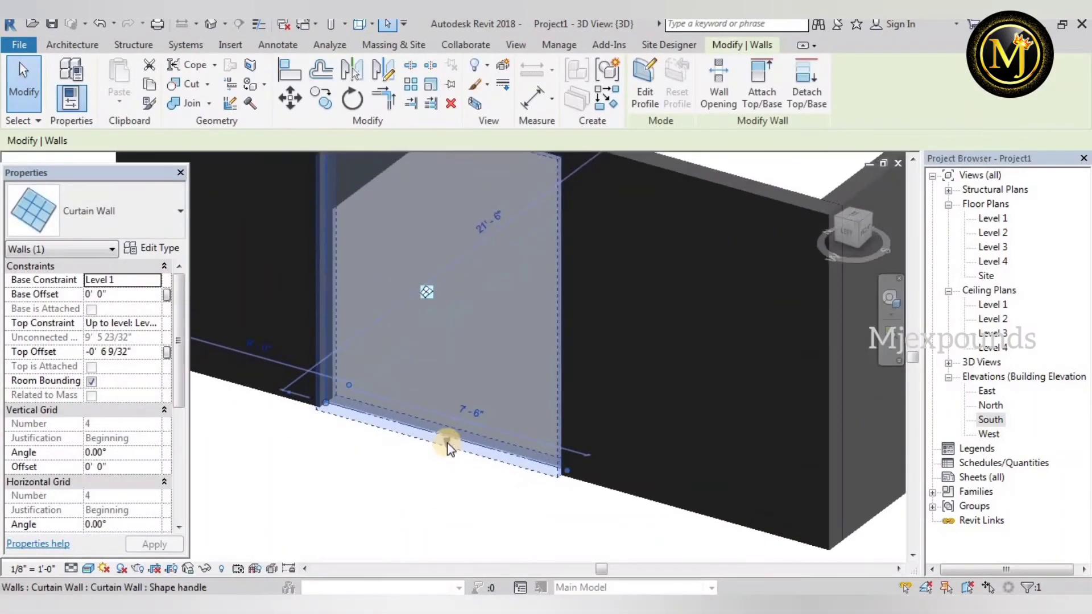
{"action": "mouse_move", "coordinate": [447, 442]}
{"action": "left_mouse_down"}
{"action": "mouse_move", "coordinate": [446, 431]}
{"action": "mouse_move", "coordinate": [445, 441]}
{"action": "left_mouse_up"}
{"action": "left_click", "coordinate": [432, 473]}
- Open the North elevation view
{"action": "scroll", "coordinate": [432, 473], "scroll_direction": "down", "scroll_amount": 3}
{"action": "scroll", "coordinate": [432, 473], "scroll_direction": "down", "scroll_amount": 3}
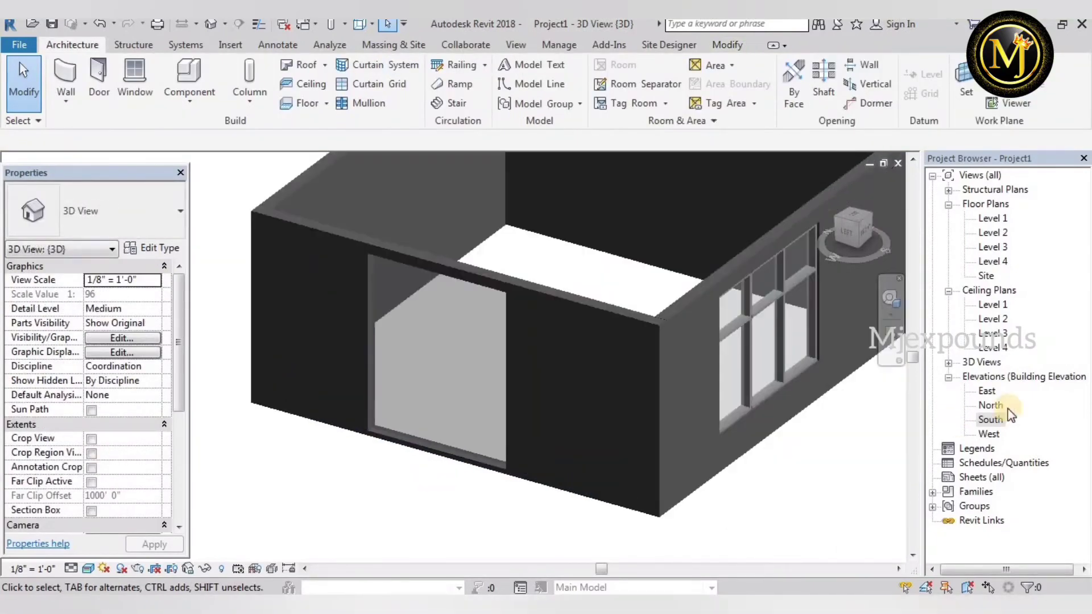
{"action": "double_click", "coordinate": [991, 405]}
- In the West elevation, widen the west glazed panel from 7'-6" to 9'-3"
{"action": "double_click", "coordinate": [985, 391]}
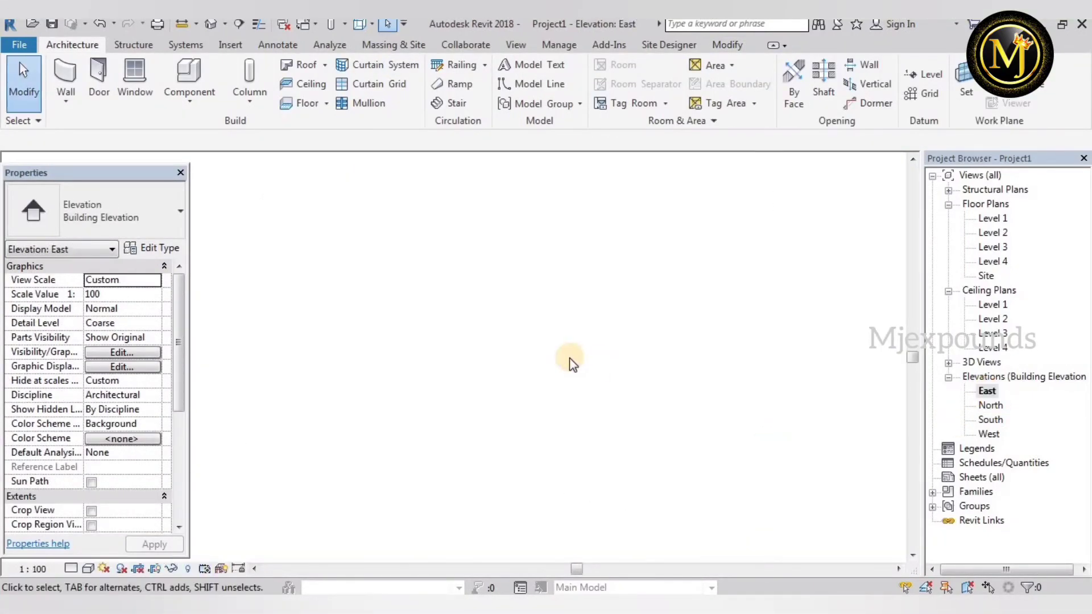
{"action": "double_click", "coordinate": [989, 434]}
{"action": "scroll", "coordinate": [402, 455], "scroll_direction": "down", "scroll_amount": 2}
{"action": "scroll", "coordinate": [341, 461], "scroll_direction": "up", "scroll_amount": 2}
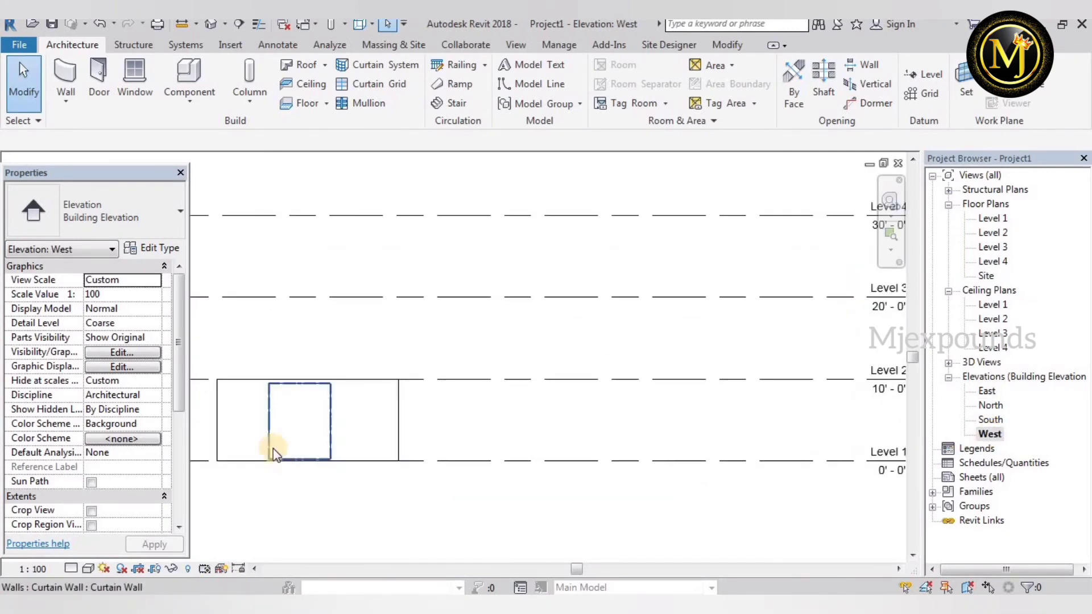
{"action": "scroll", "coordinate": [284, 449], "scroll_direction": "up", "scroll_amount": 2}
{"action": "scroll", "coordinate": [387, 430], "scroll_direction": "up", "scroll_amount": 1}
{"action": "left_click", "coordinate": [417, 408]}
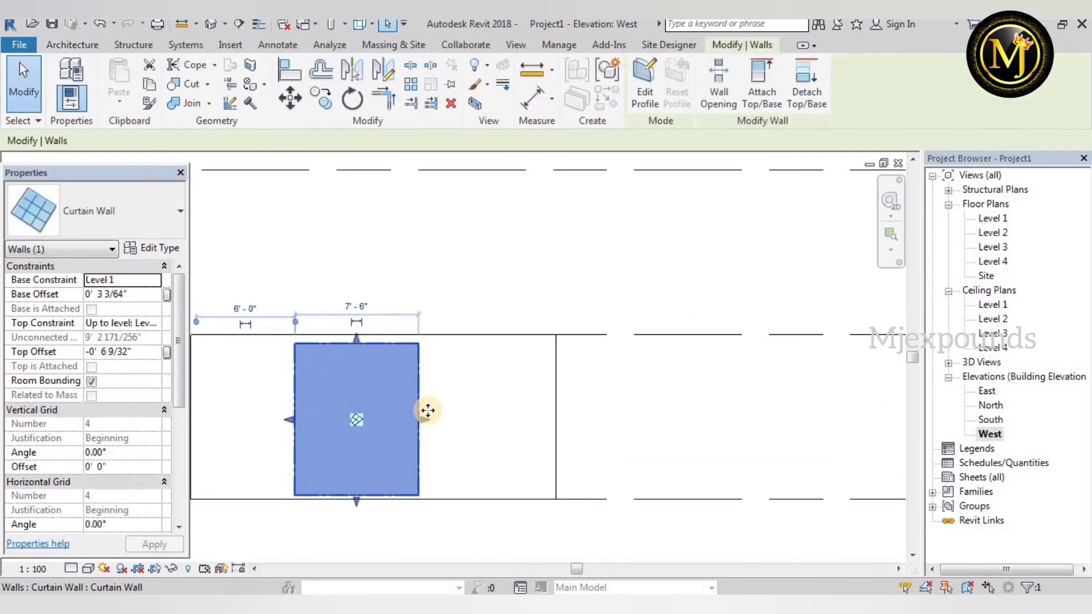
{"action": "scroll", "coordinate": [428, 410], "scroll_direction": "up", "scroll_amount": 1}
{"action": "left_click_drag", "start_coordinate": [420, 422], "coordinate": [537, 360]}
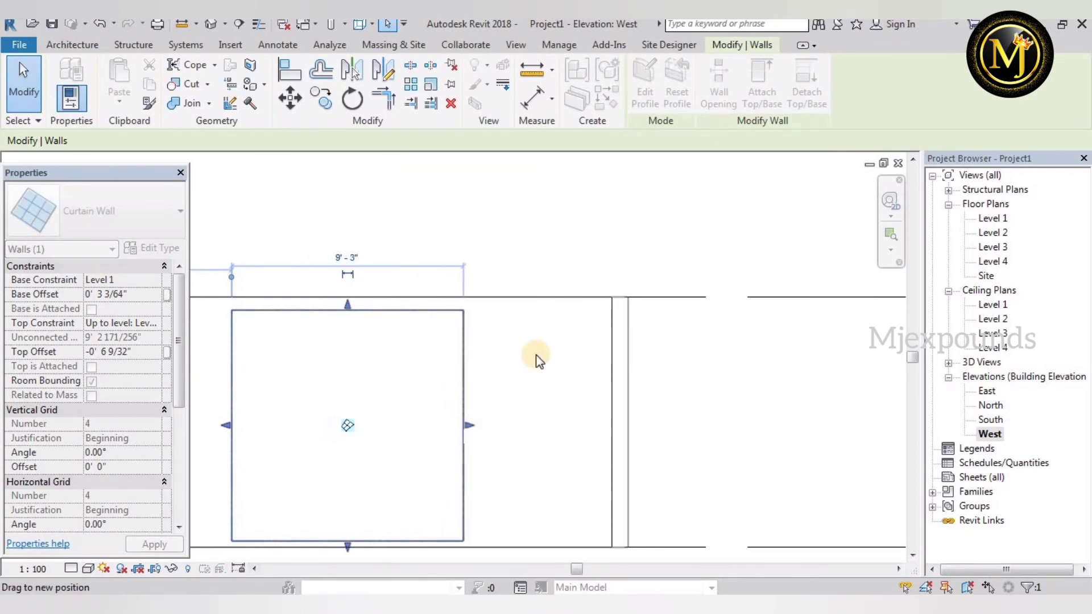
{"action": "key", "text": "Escape"}
- Split the west glazed panel with two vertical curtain grid lines
{"action": "left_click", "coordinate": [373, 84]}
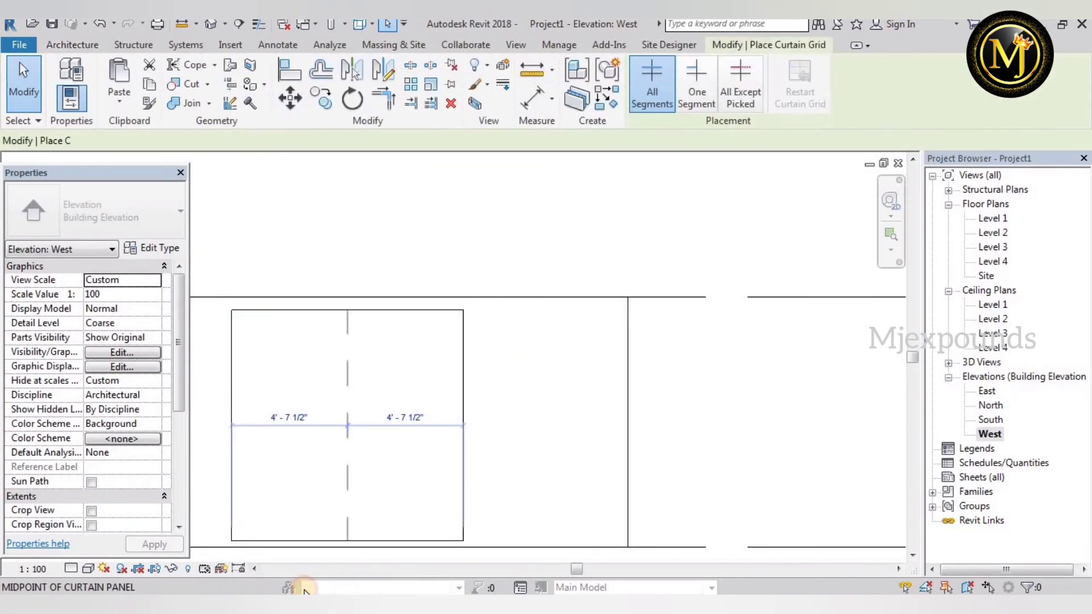
{"action": "left_click", "coordinate": [310, 539]}
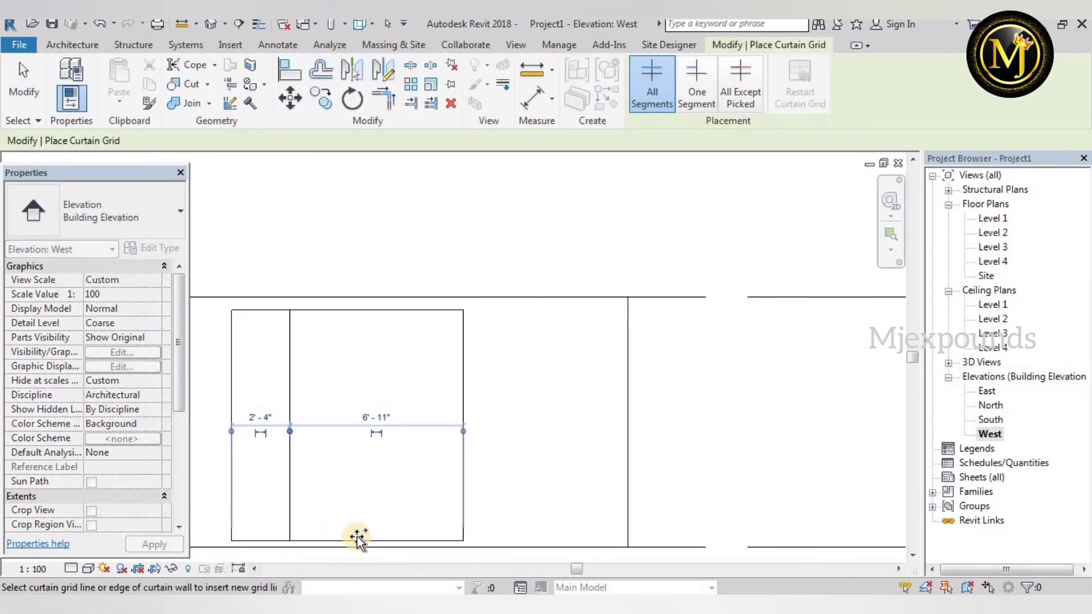
{"action": "left_click", "coordinate": [400, 537]}
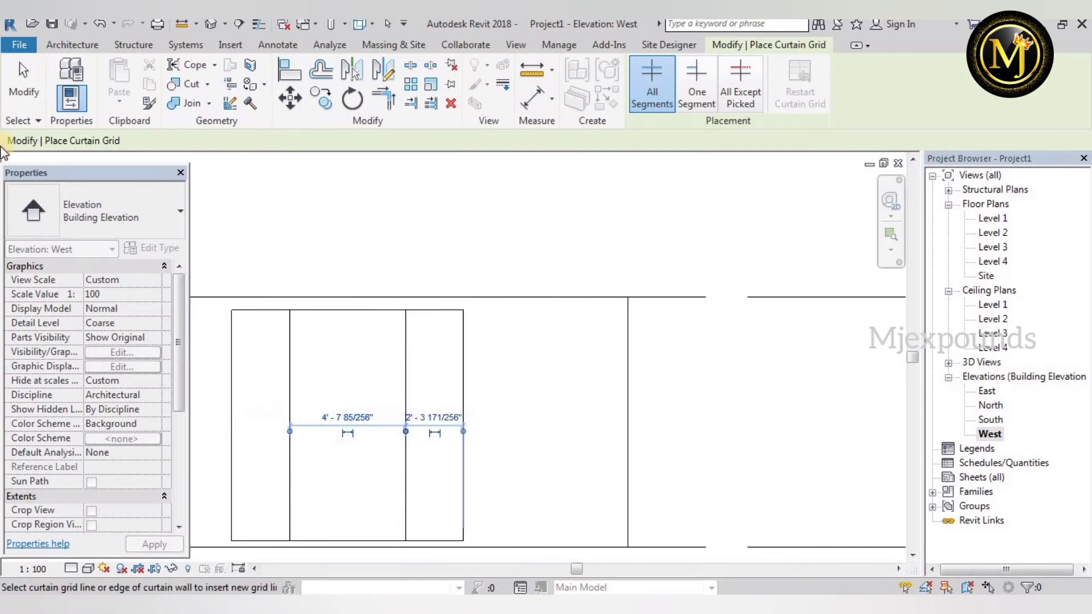
{"action": "left_click", "coordinate": [36, 70]}
- Place mullions on all grid lines of the panel and show the default 3D view
{"action": "left_click", "coordinate": [360, 107]}
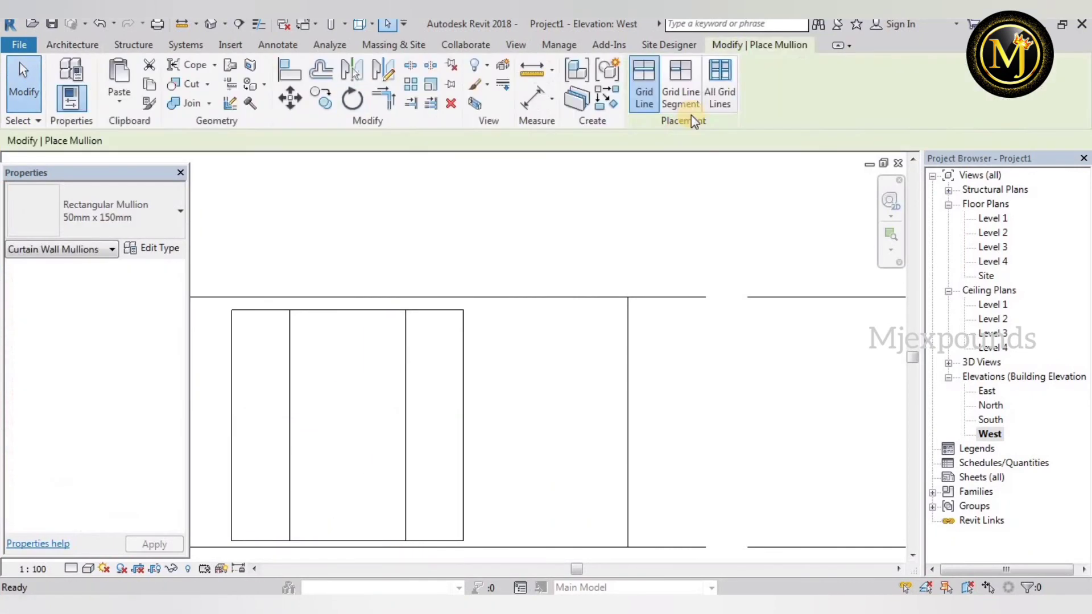
{"action": "left_click", "coordinate": [731, 84]}
{"action": "left_click", "coordinate": [400, 311]}
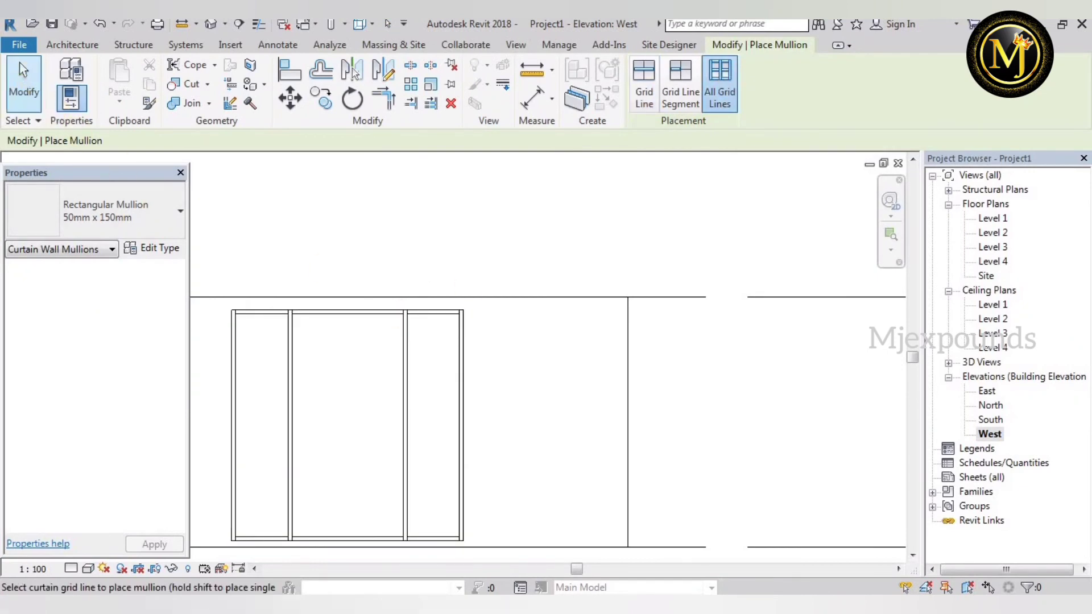
{"action": "key", "text": "Escape"}
{"action": "left_click", "coordinate": [211, 23]}
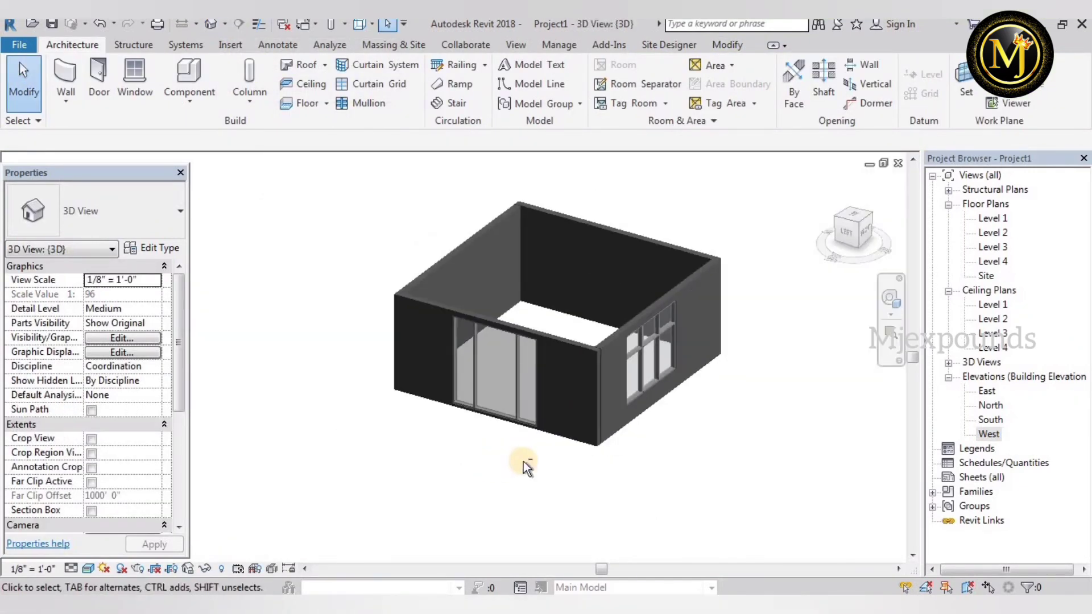
{"action": "middle_click_drag", "start_coordinate": [523, 462], "coordinate": [354, 492], "text": "shift"}
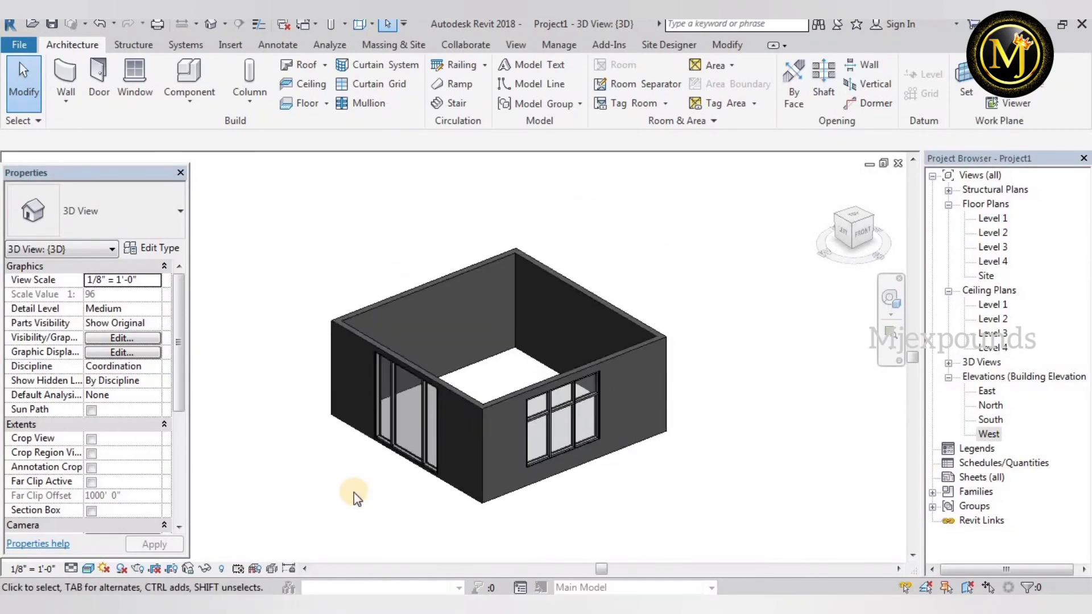
{"action": "mouse_move", "coordinate": [354, 492]}
{"action": "middle_mouse_down", "text": "shift"}
{"action": "mouse_move", "coordinate": [385, 475]}
{"action": "mouse_move", "coordinate": [371, 470]}
{"action": "middle_mouse_up", "text": "shift"}
{"action": "scroll", "coordinate": [368, 468], "scroll_direction": "down", "scroll_amount": 2}
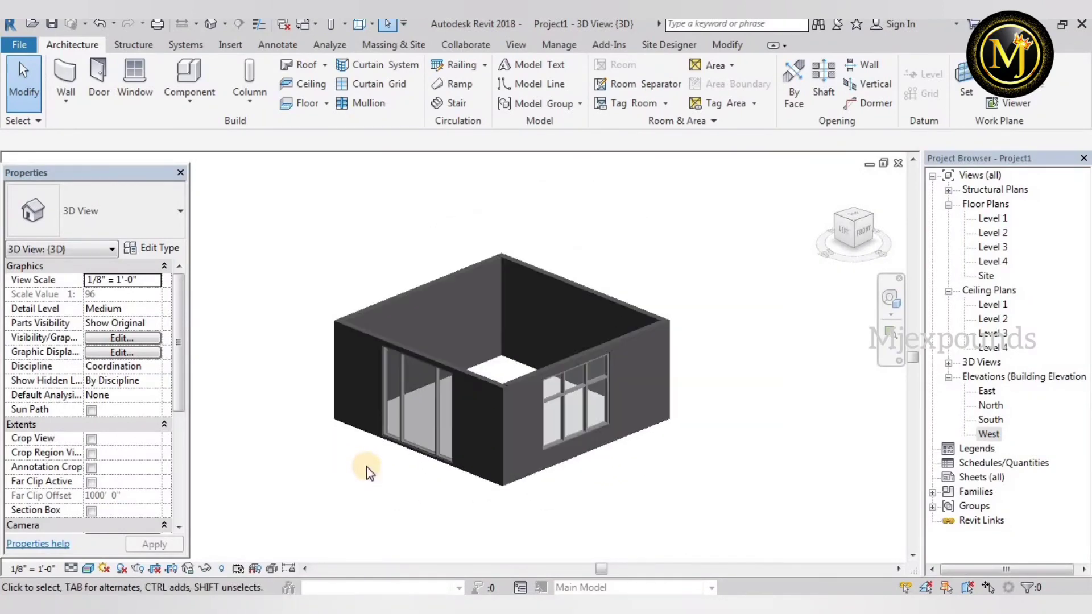